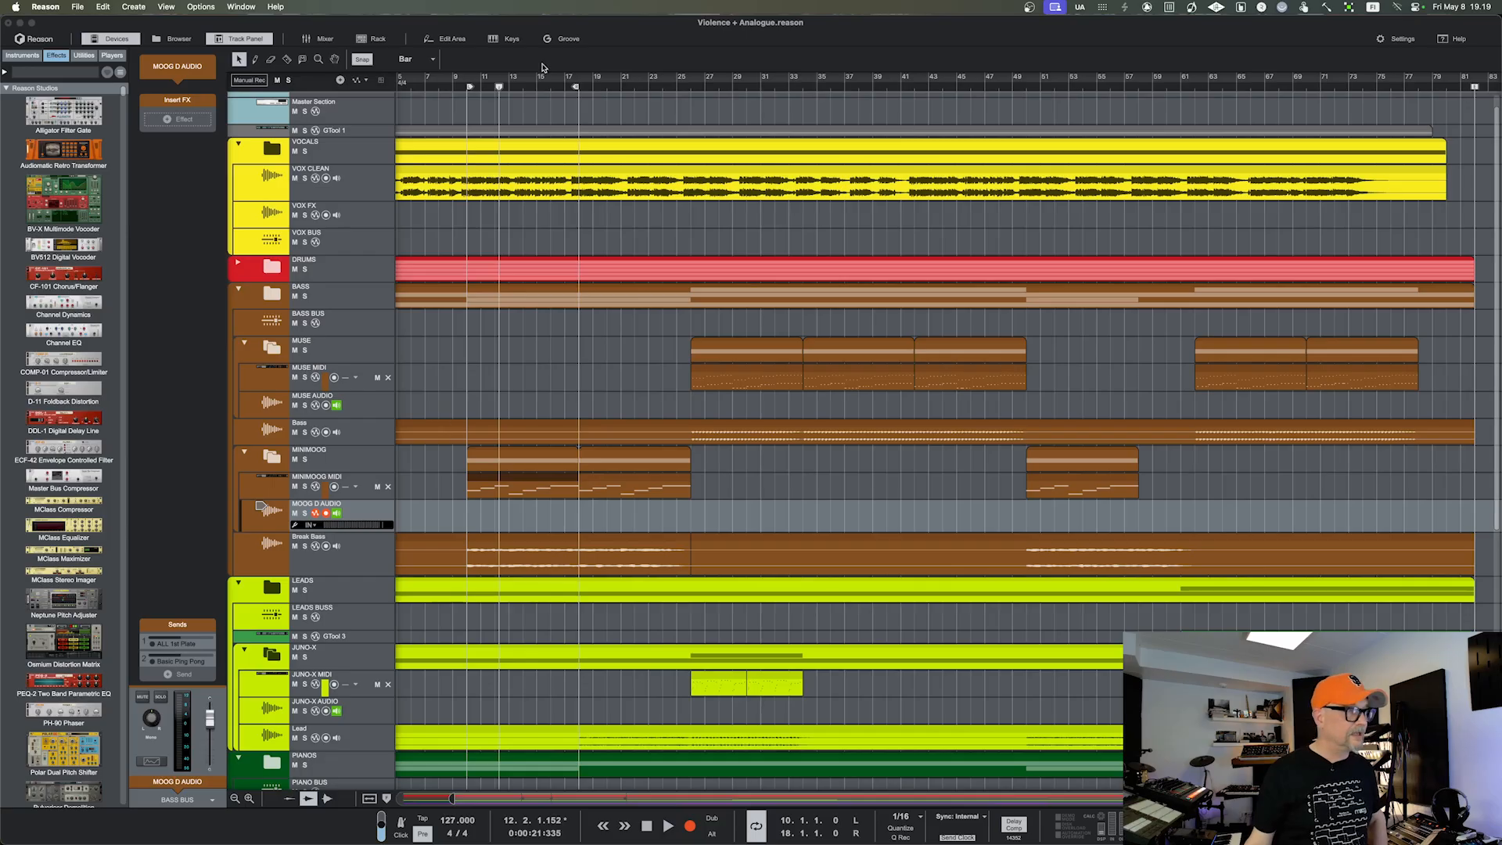
# Switch to Audio MIDI Setup and bring its MIDI Studio window to the front, repositioned over the project
pyautogui.click(557, 23)
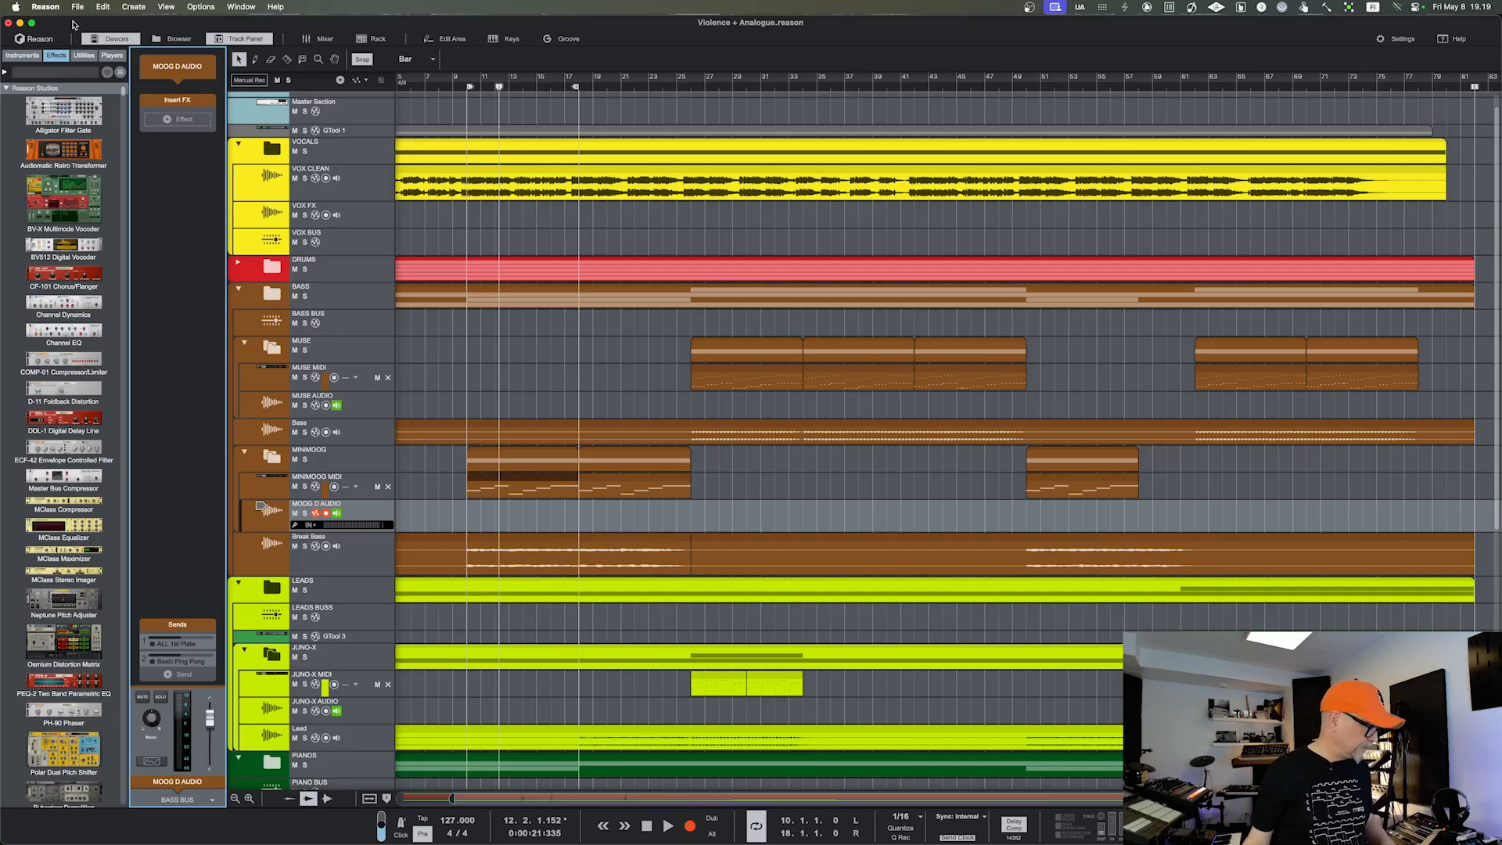
pyautogui.press('super+Tab')
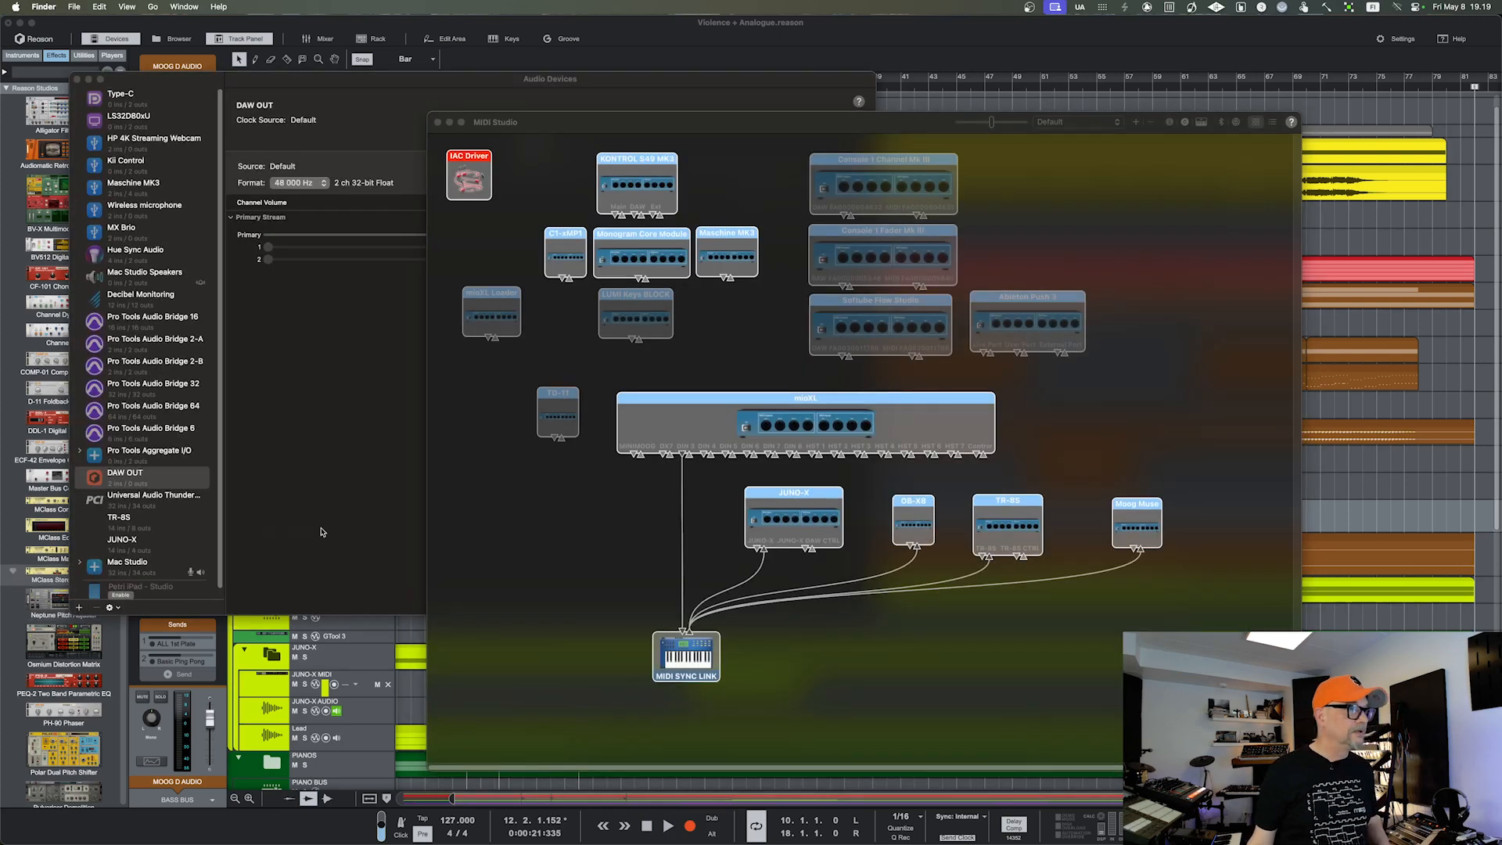
pyautogui.click(677, 127)
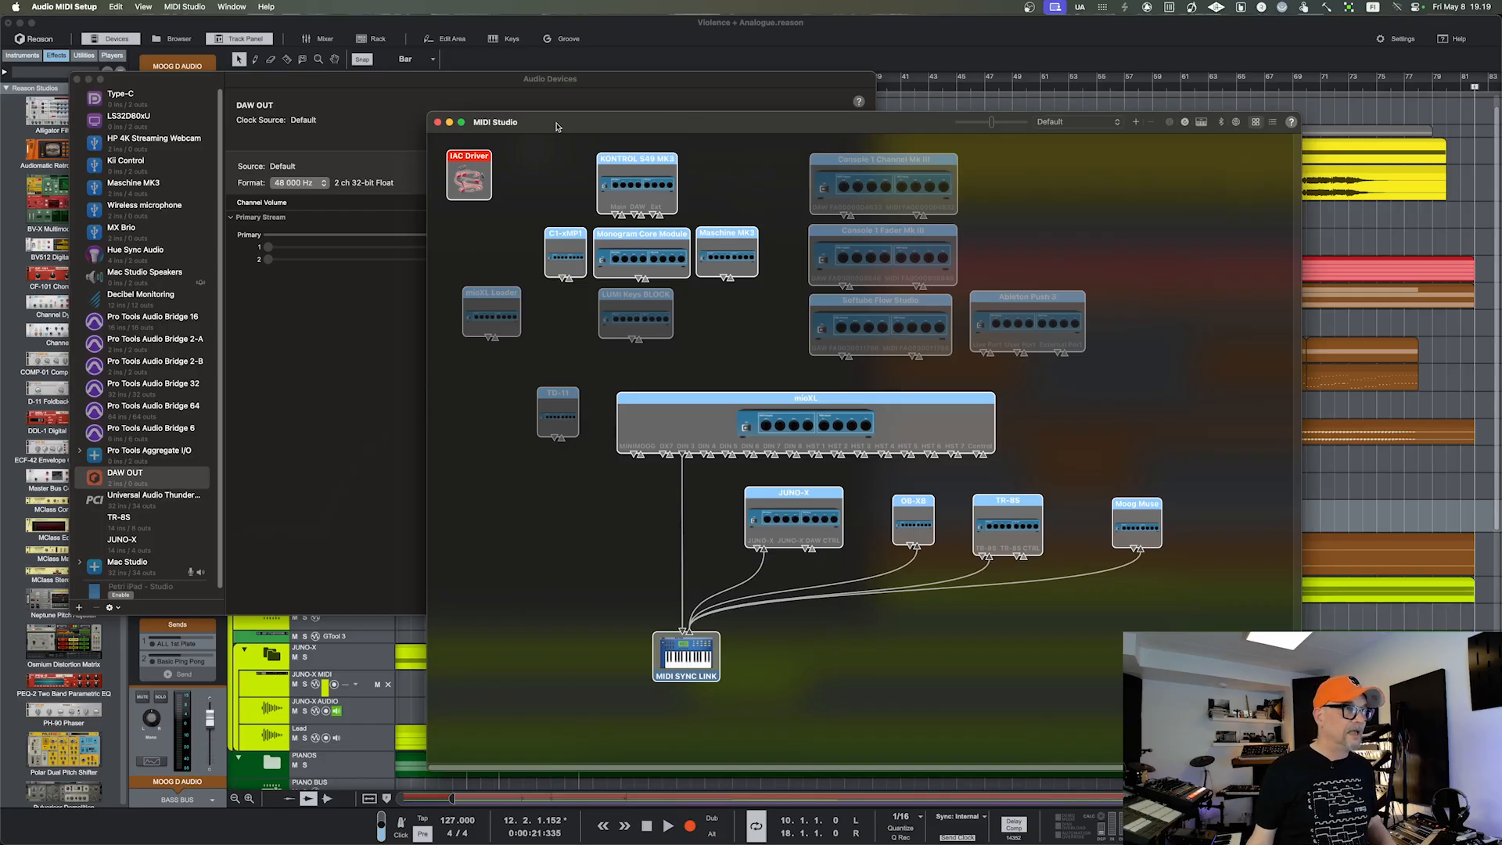
pyautogui.moveTo(559, 127); pyautogui.dragTo(540, 81)
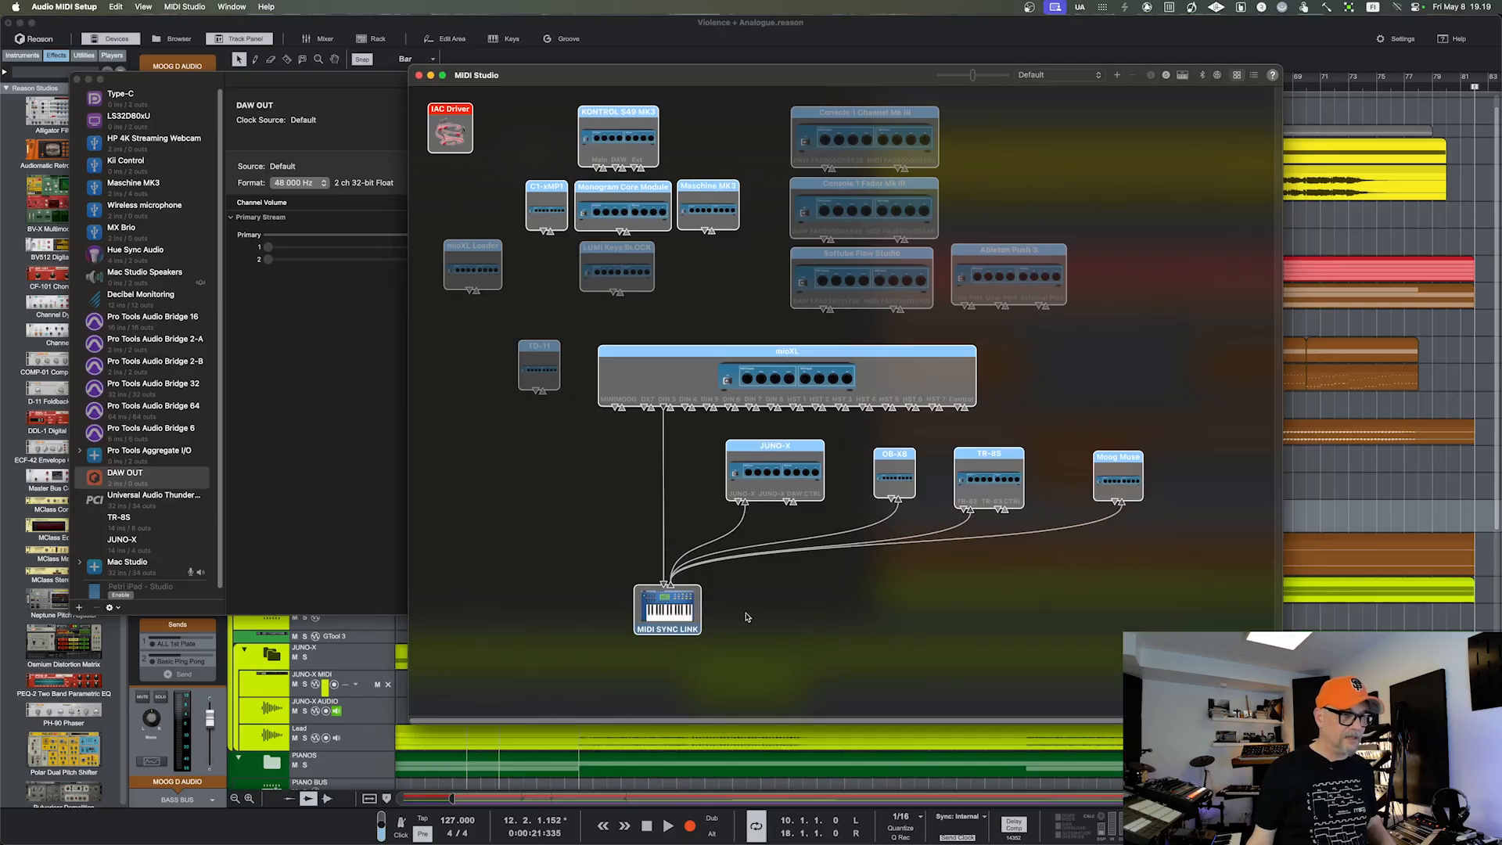
# Add a new external device in the MIDI Studio, place it away from the MIDI SYNC LINK device, and remove it
pyautogui.click(1117, 76)
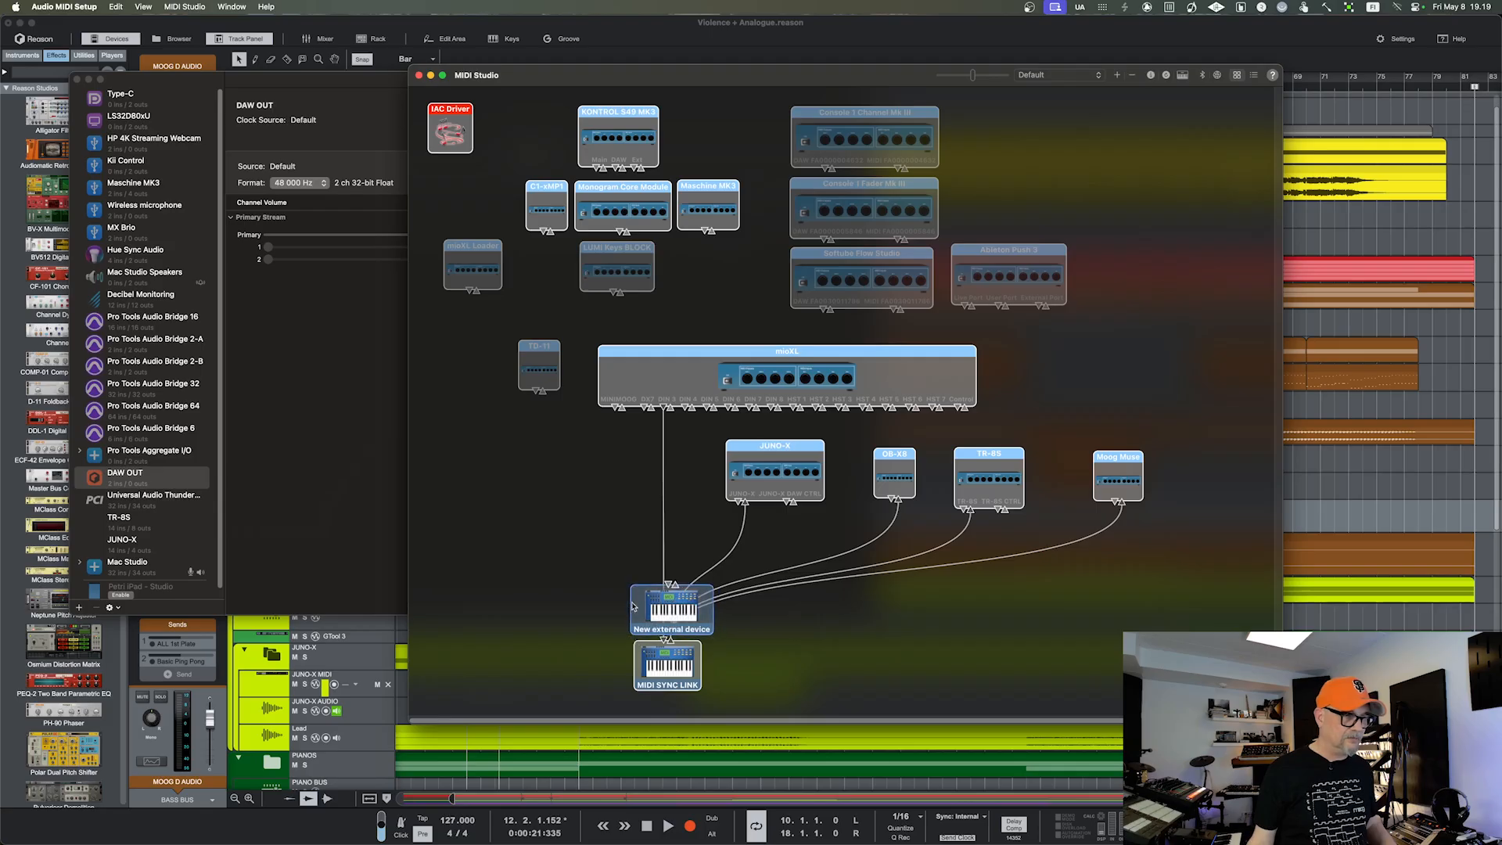
pyautogui.moveTo(636, 606); pyautogui.dragTo(484, 563)
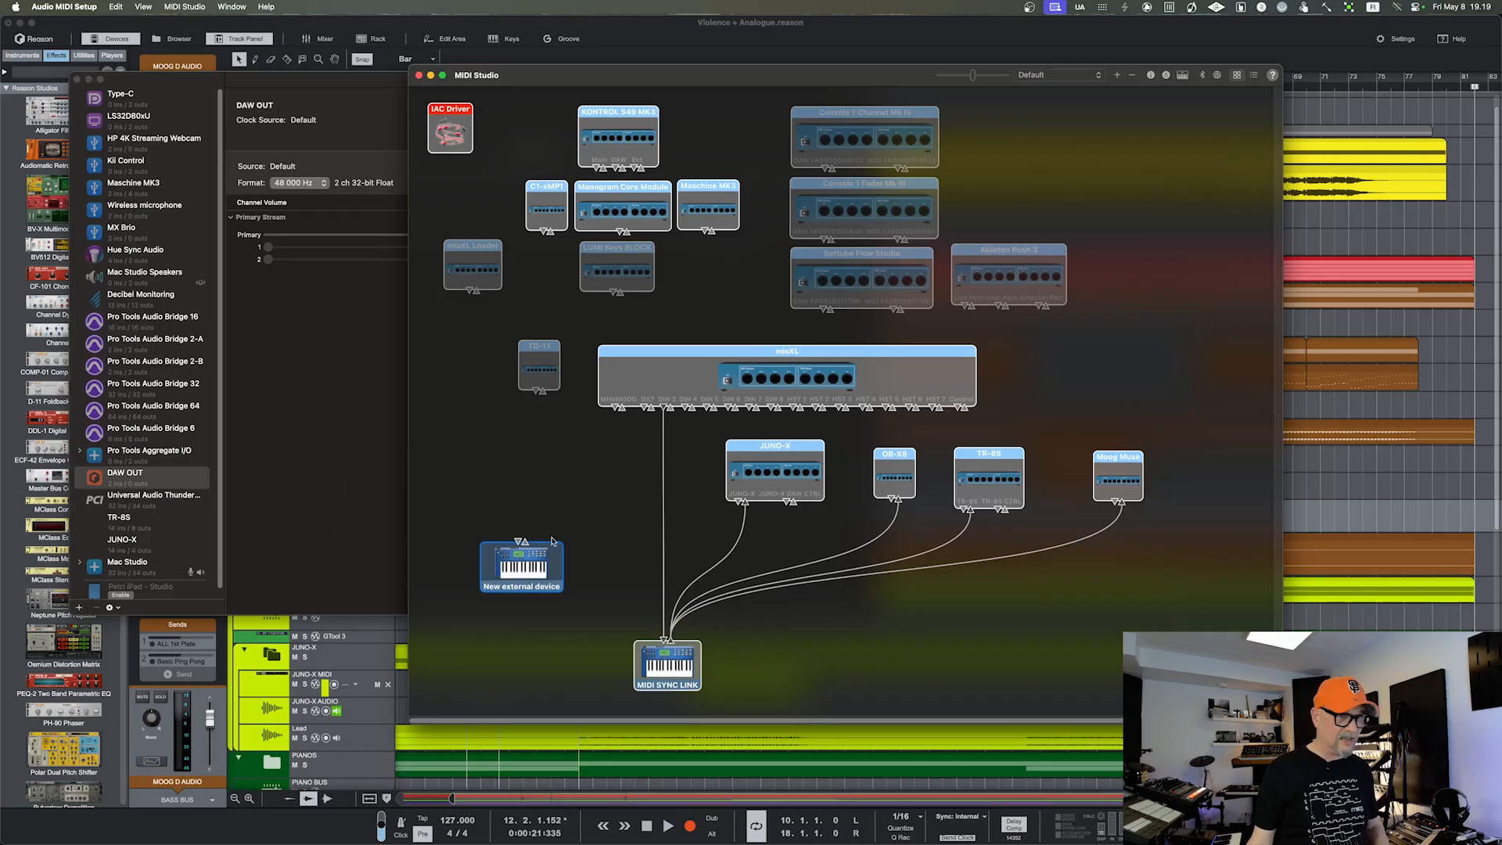
pyautogui.click(1134, 79)
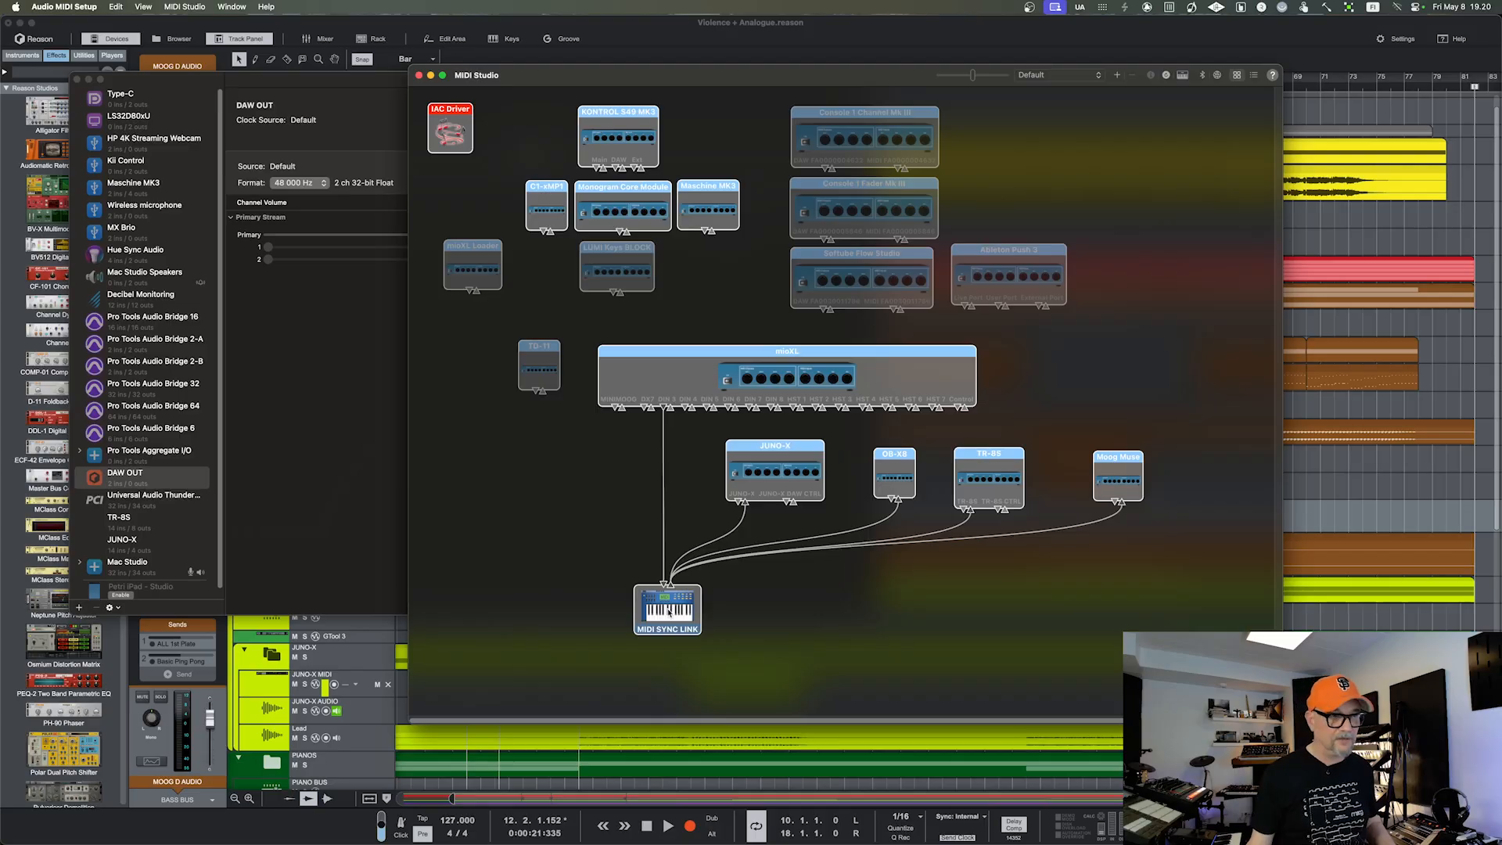
# Examine how the MIDI SYNC LINK device connects to the hardware synths, including the Moog Muse, and quit Audio MIDI Setup
pyautogui.moveTo(668, 586)
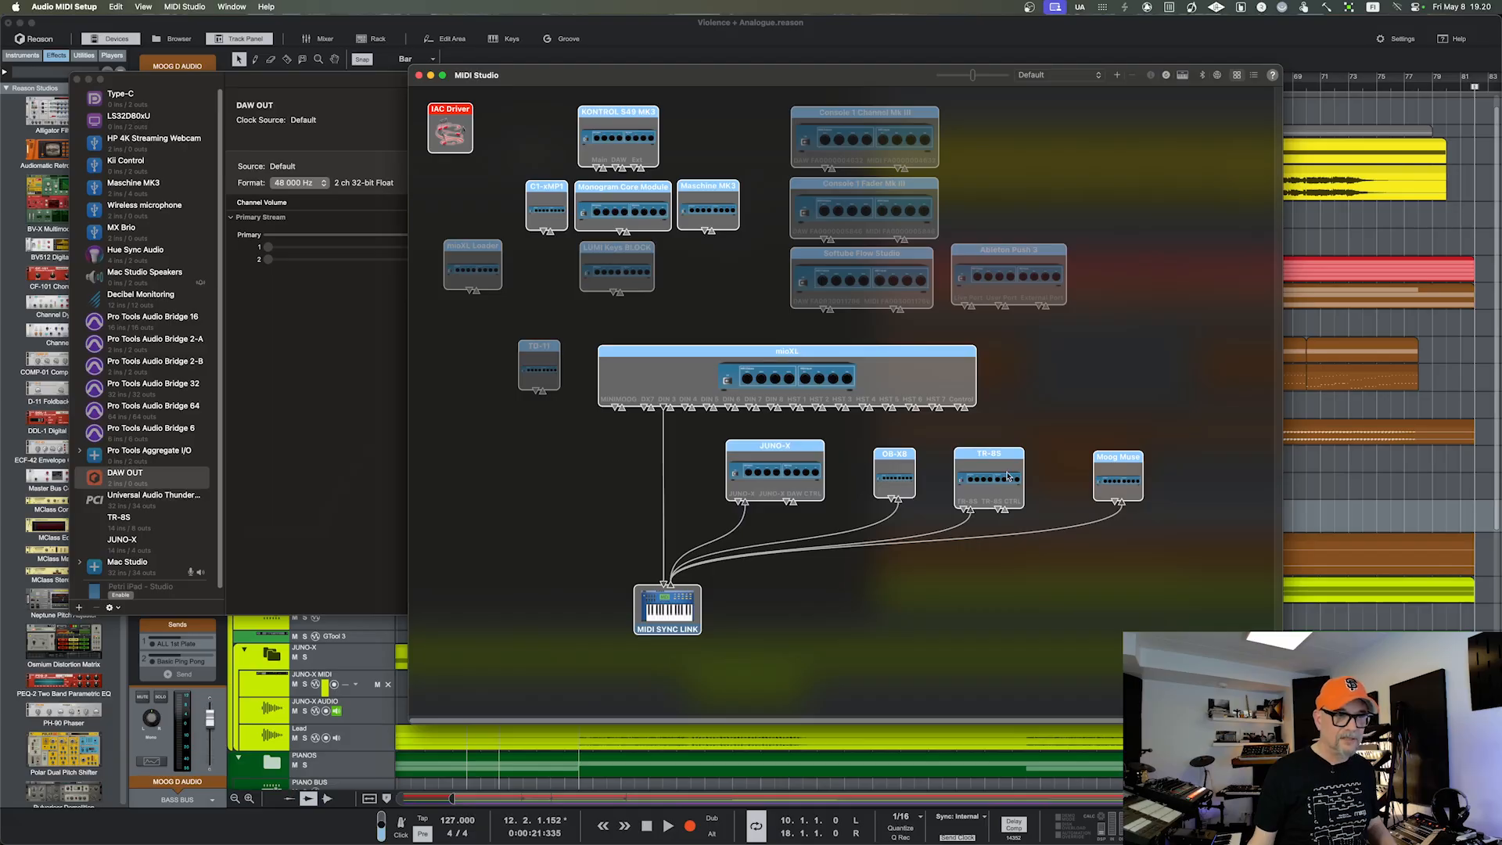
pyautogui.click(1122, 471)
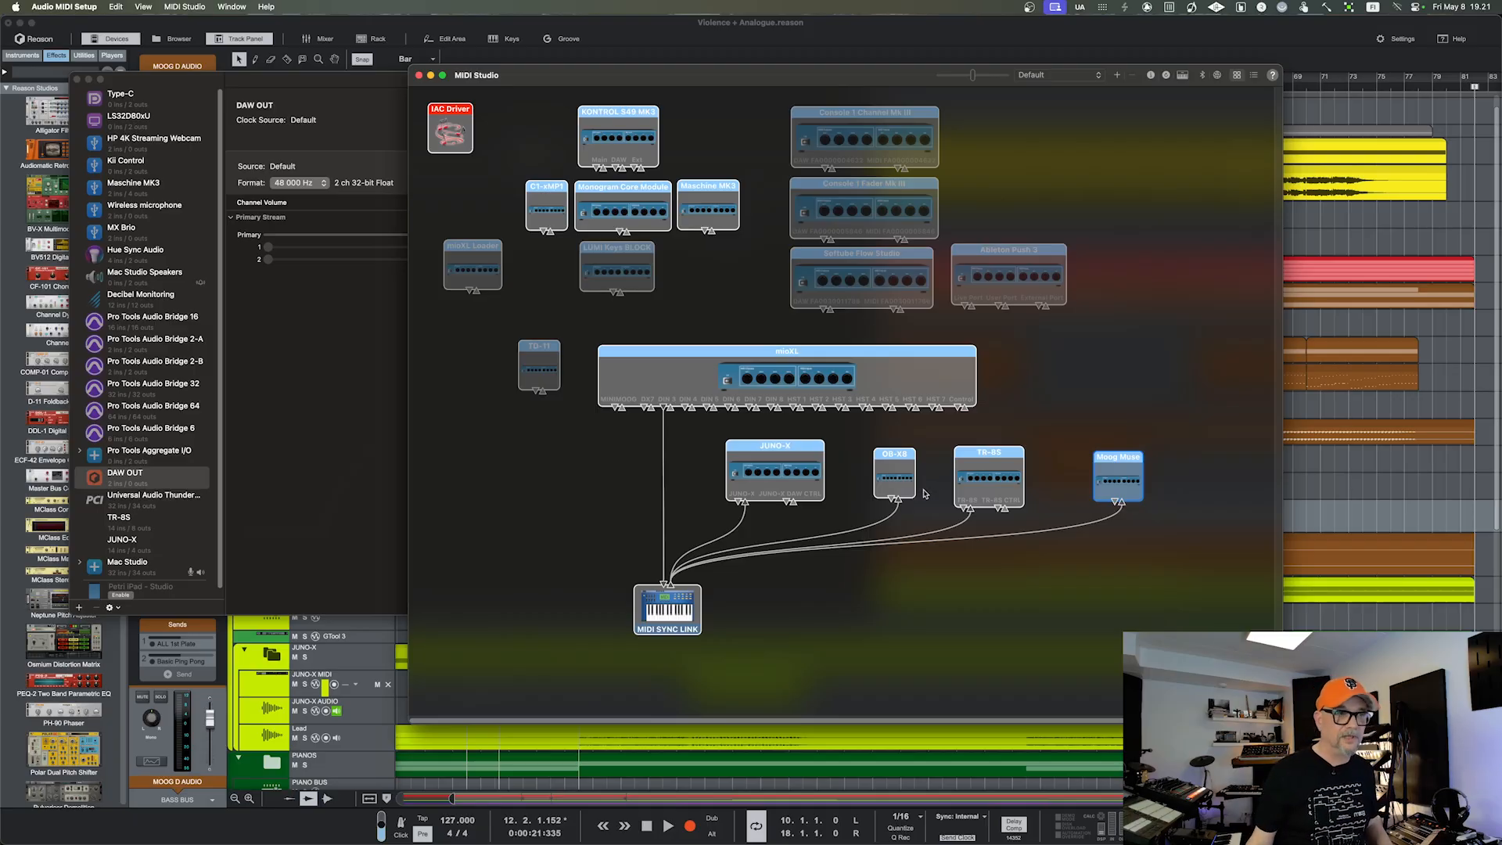
pyautogui.moveTo(522, 74); pyautogui.dragTo(502, 66)
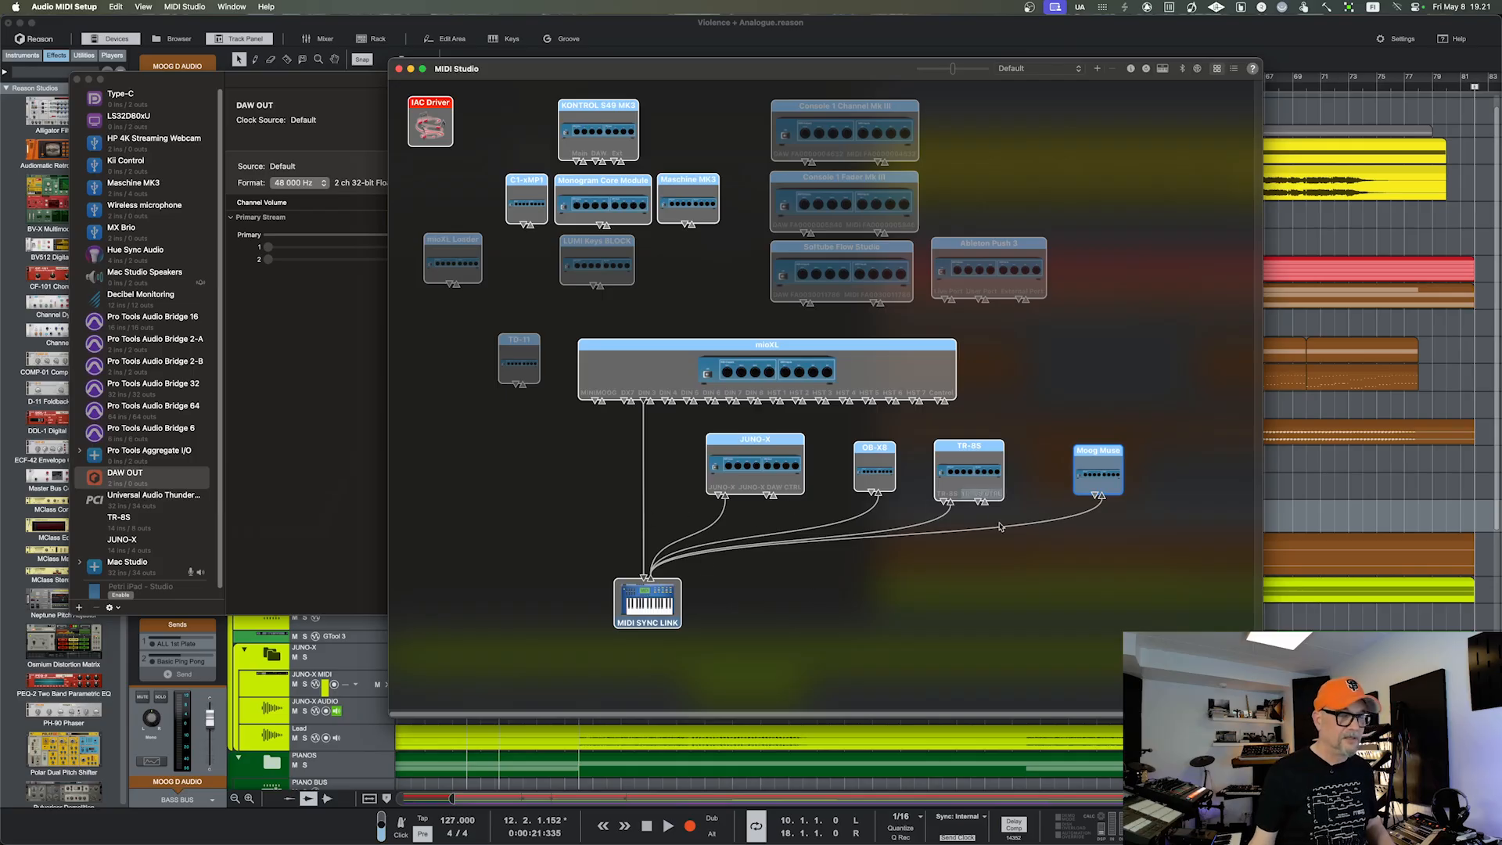
pyautogui.click(547, 527)
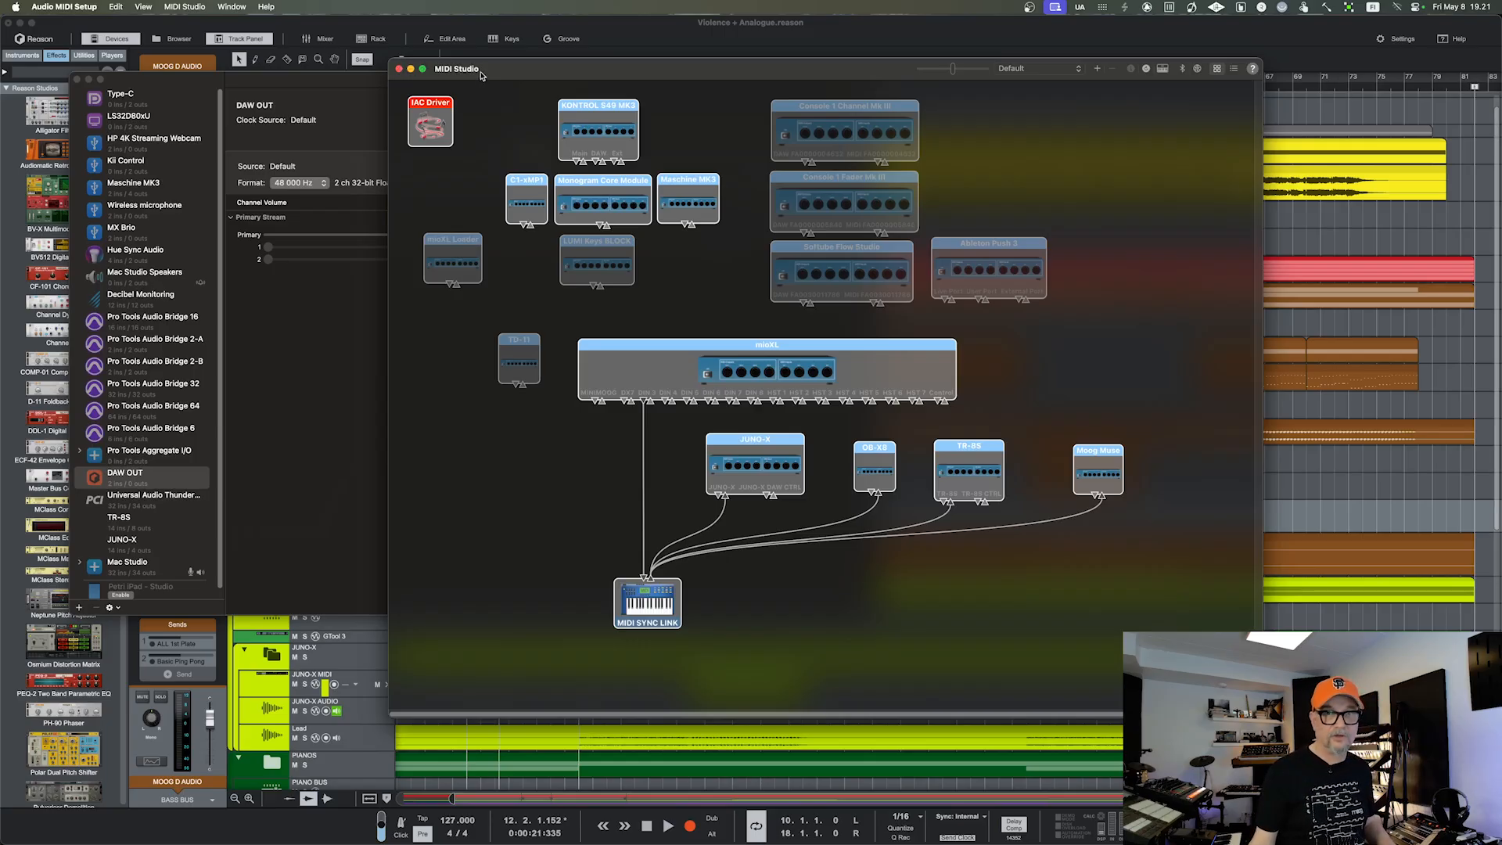
pyautogui.press('super+q')
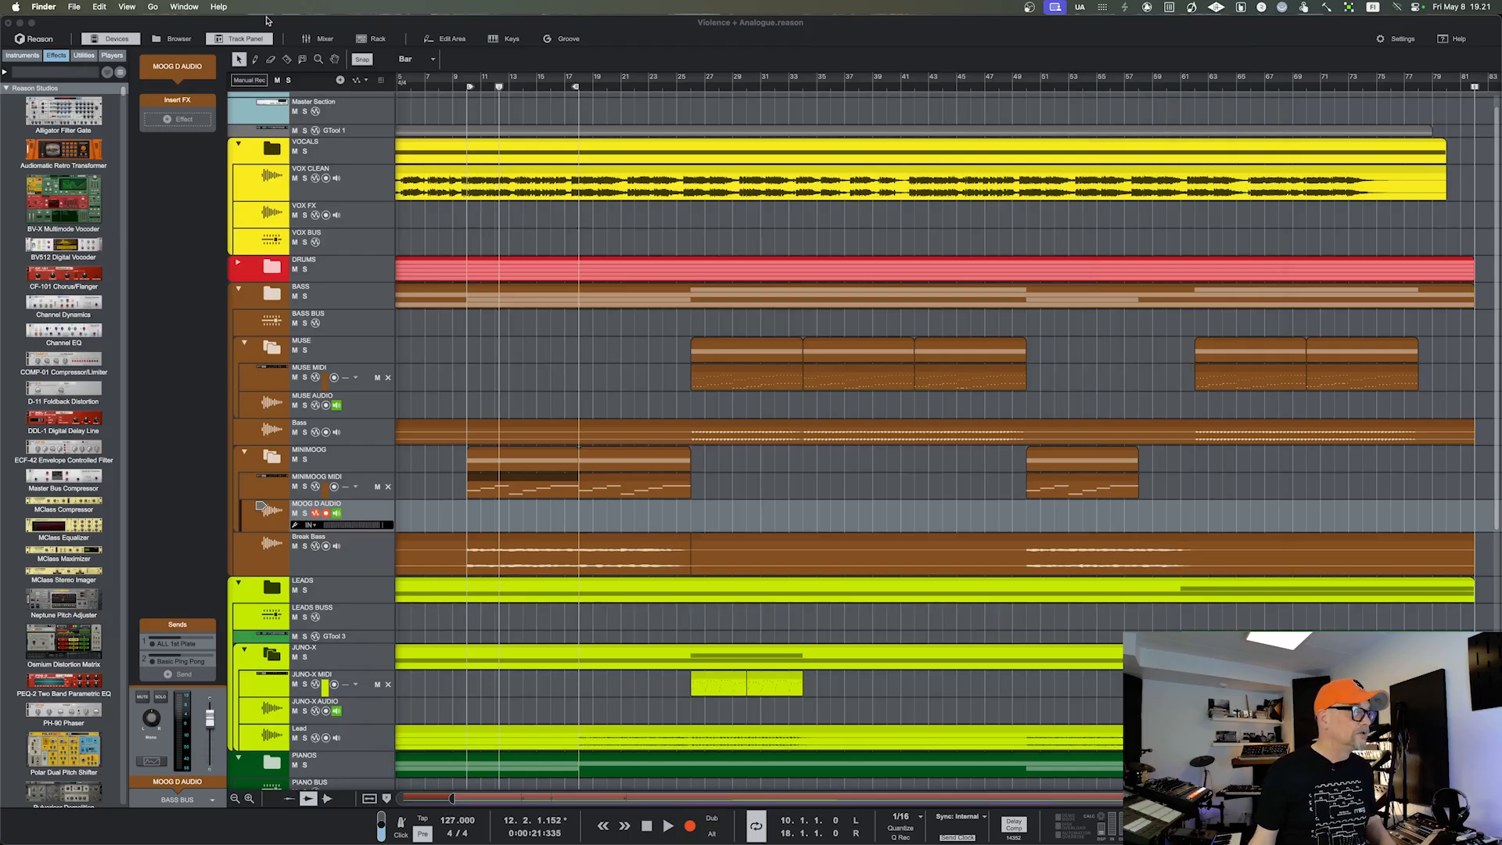
# Switch to Reason and review the MIDI Clock Sync Out options in the Sync settings, closing the settings when done
pyautogui.click(43, 10)
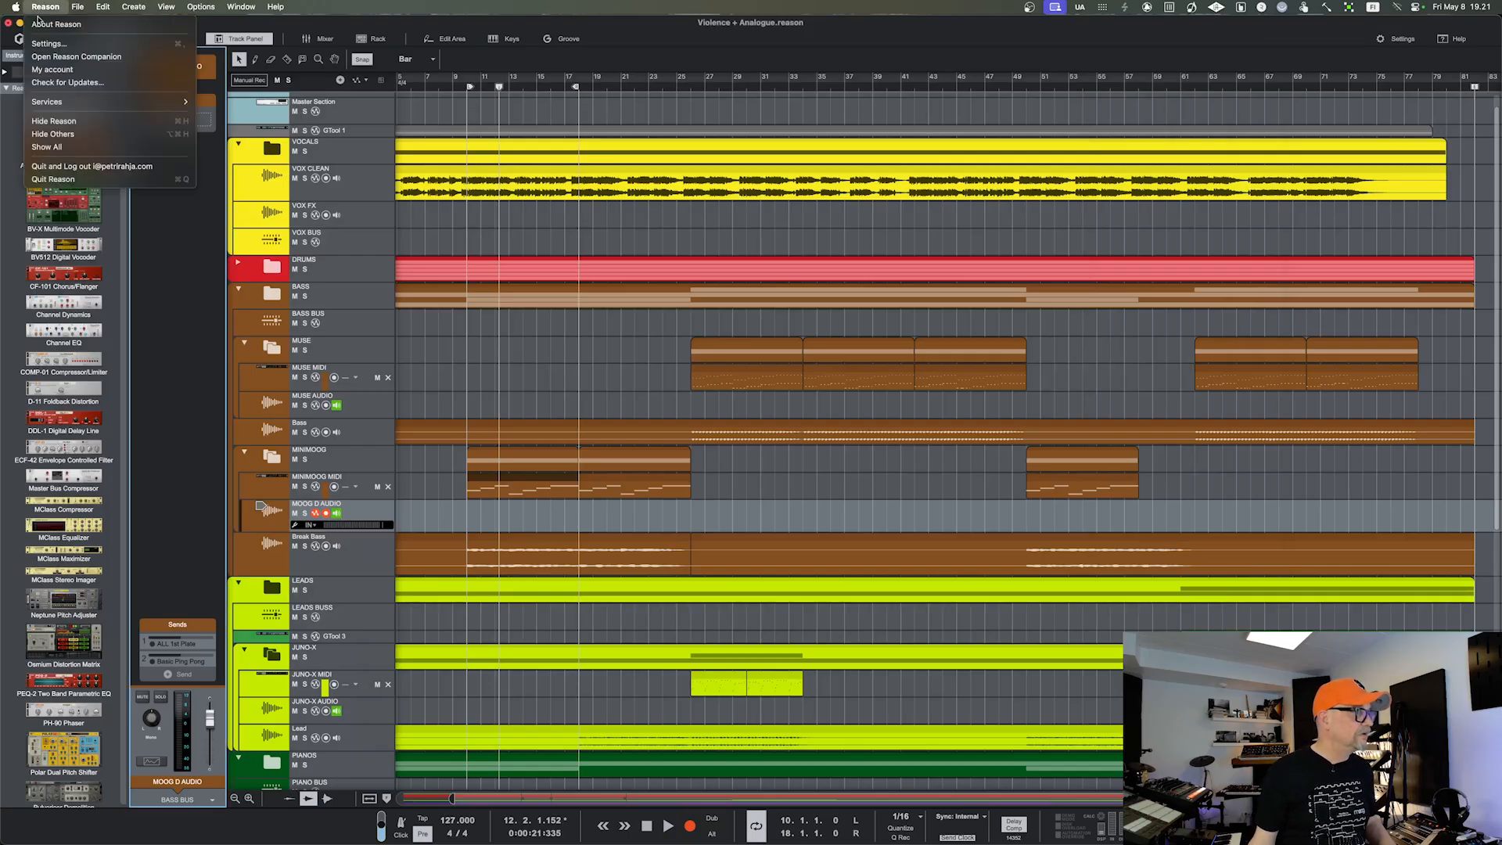
pyautogui.click(41, 45)
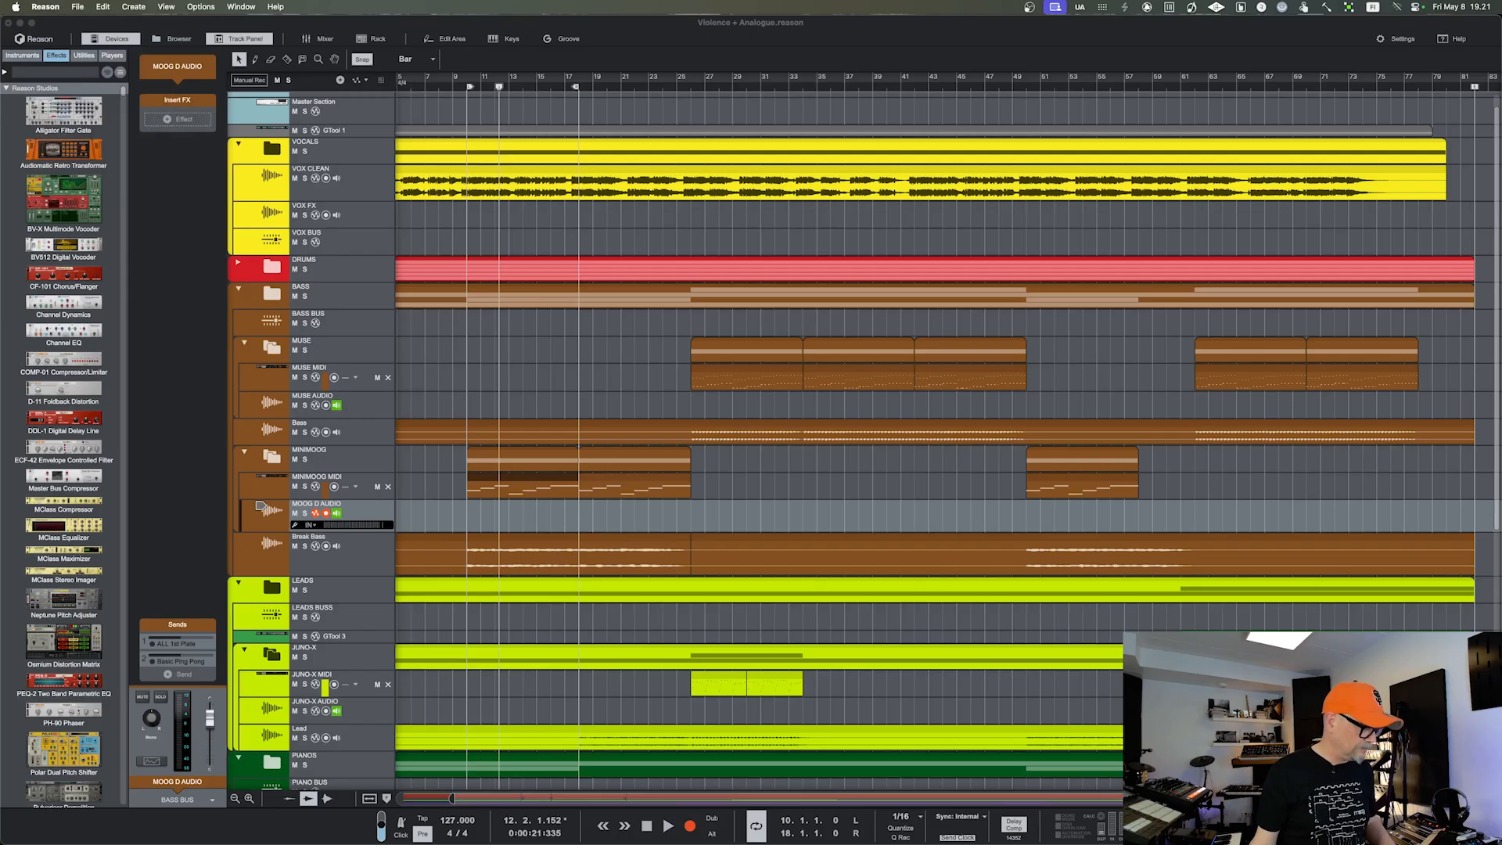
pyautogui.moveTo(853, 484); pyautogui.dragTo(599, 85)
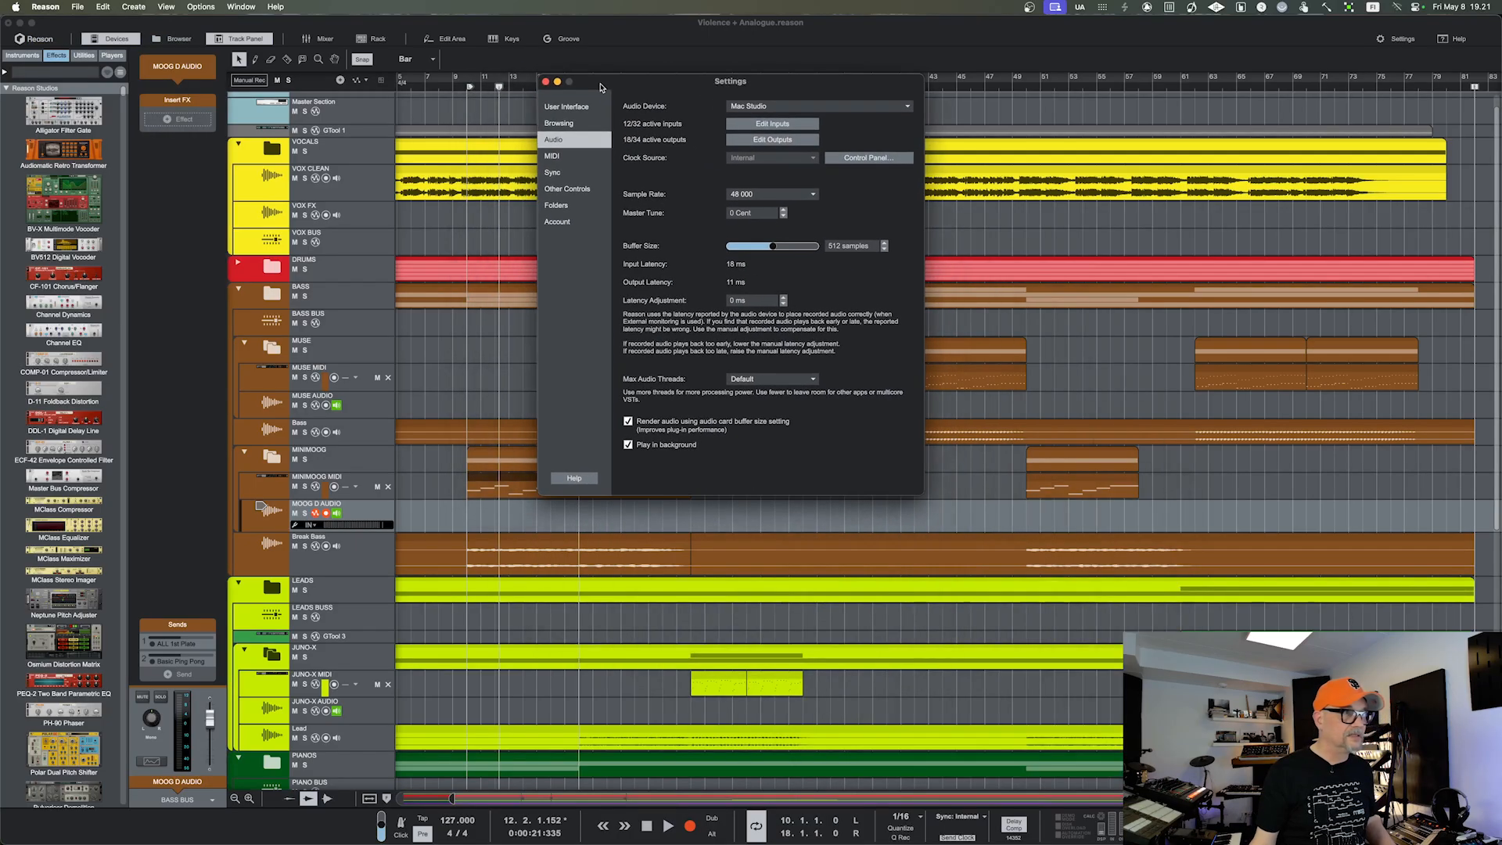
pyautogui.click(558, 173)
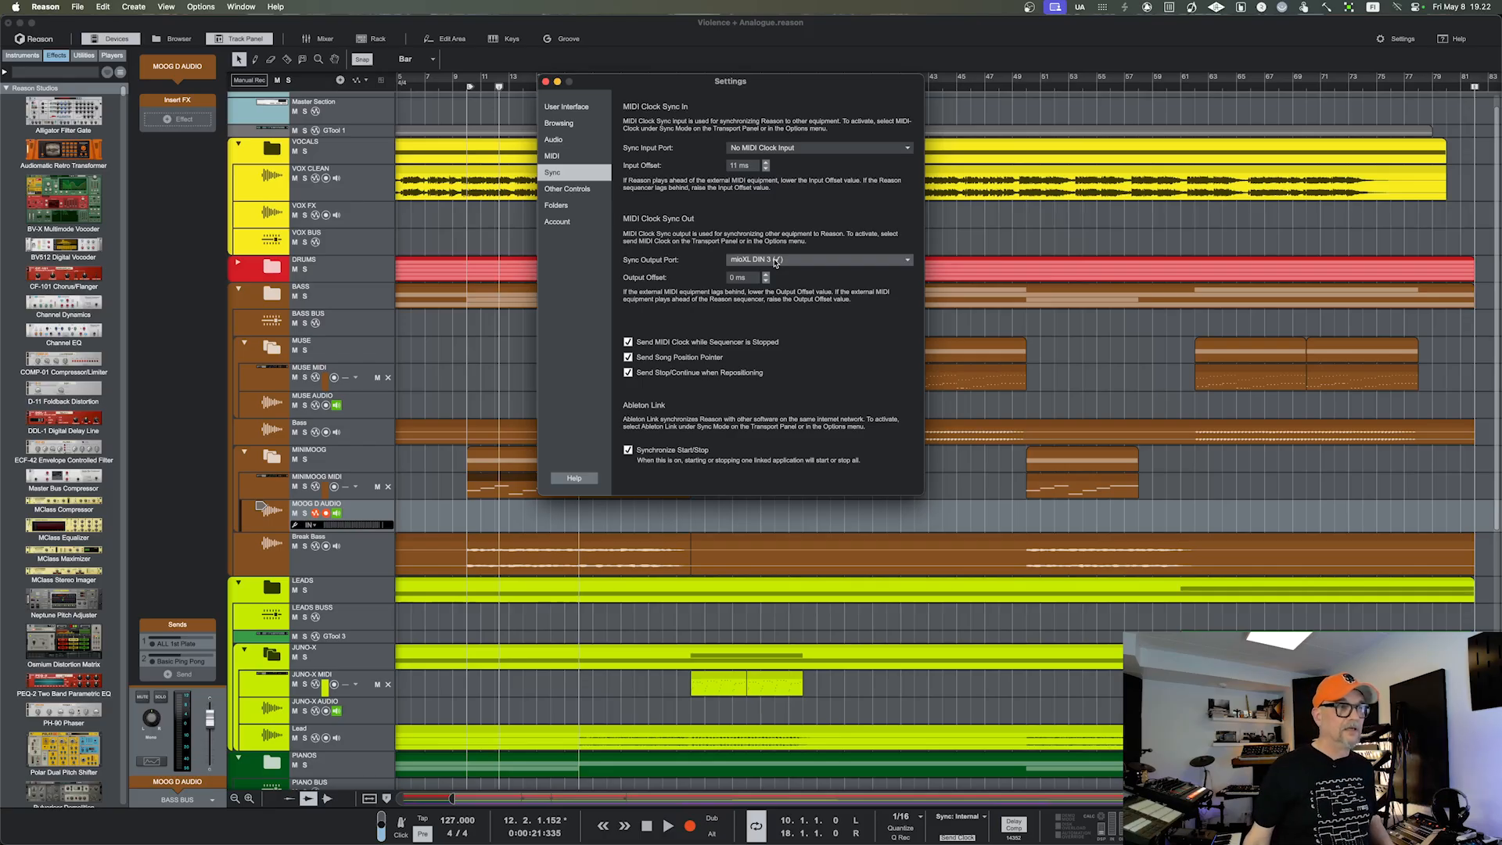
pyautogui.click(546, 83)
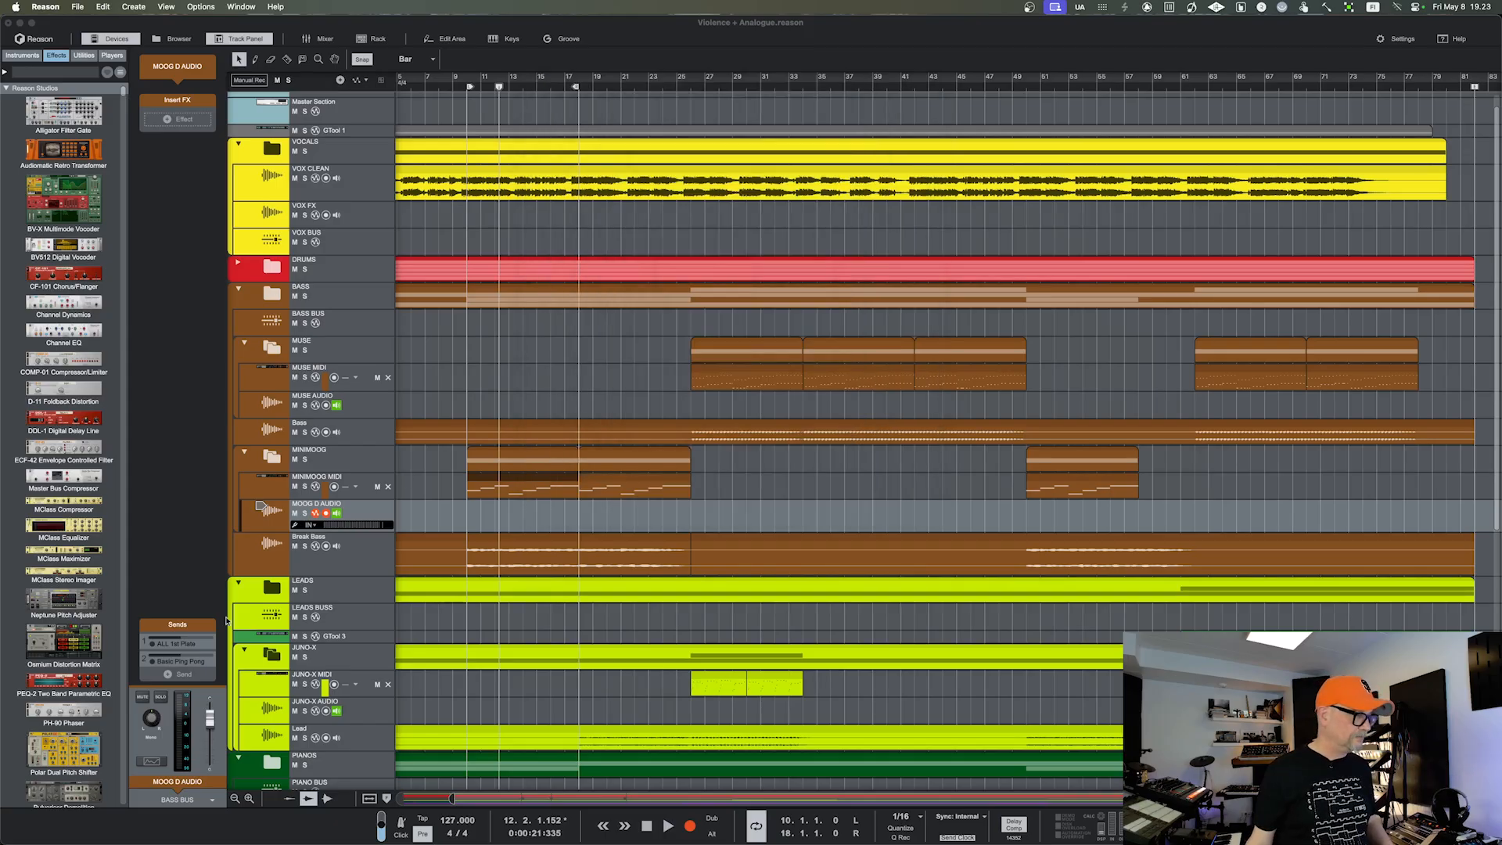
# Solo the MOOG D AUDIO channel, play the looped section while looking through the track list, and stop playback
pyautogui.click(160, 696)
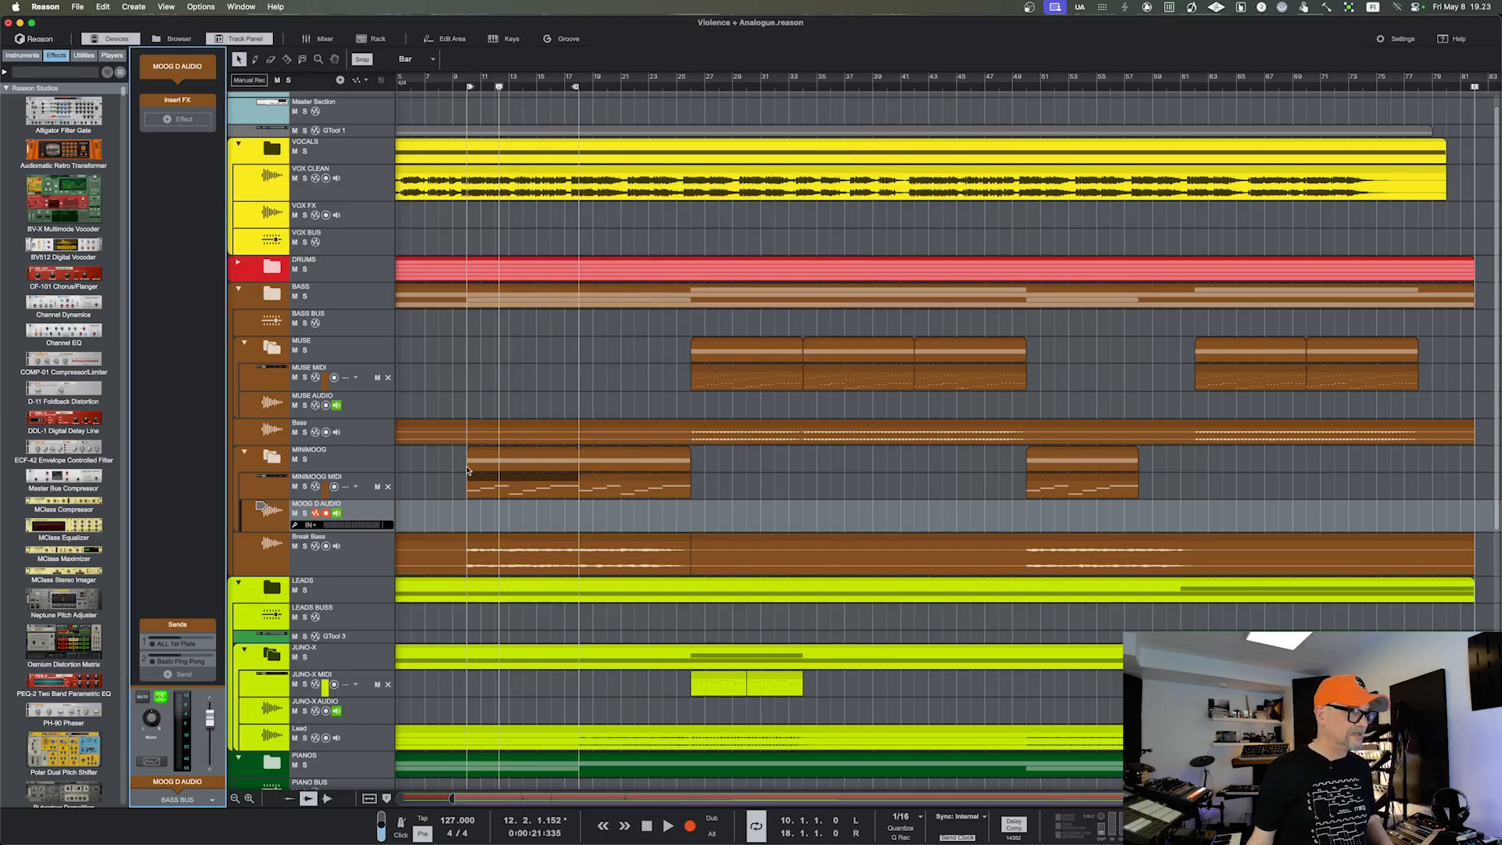
pyautogui.press('space')
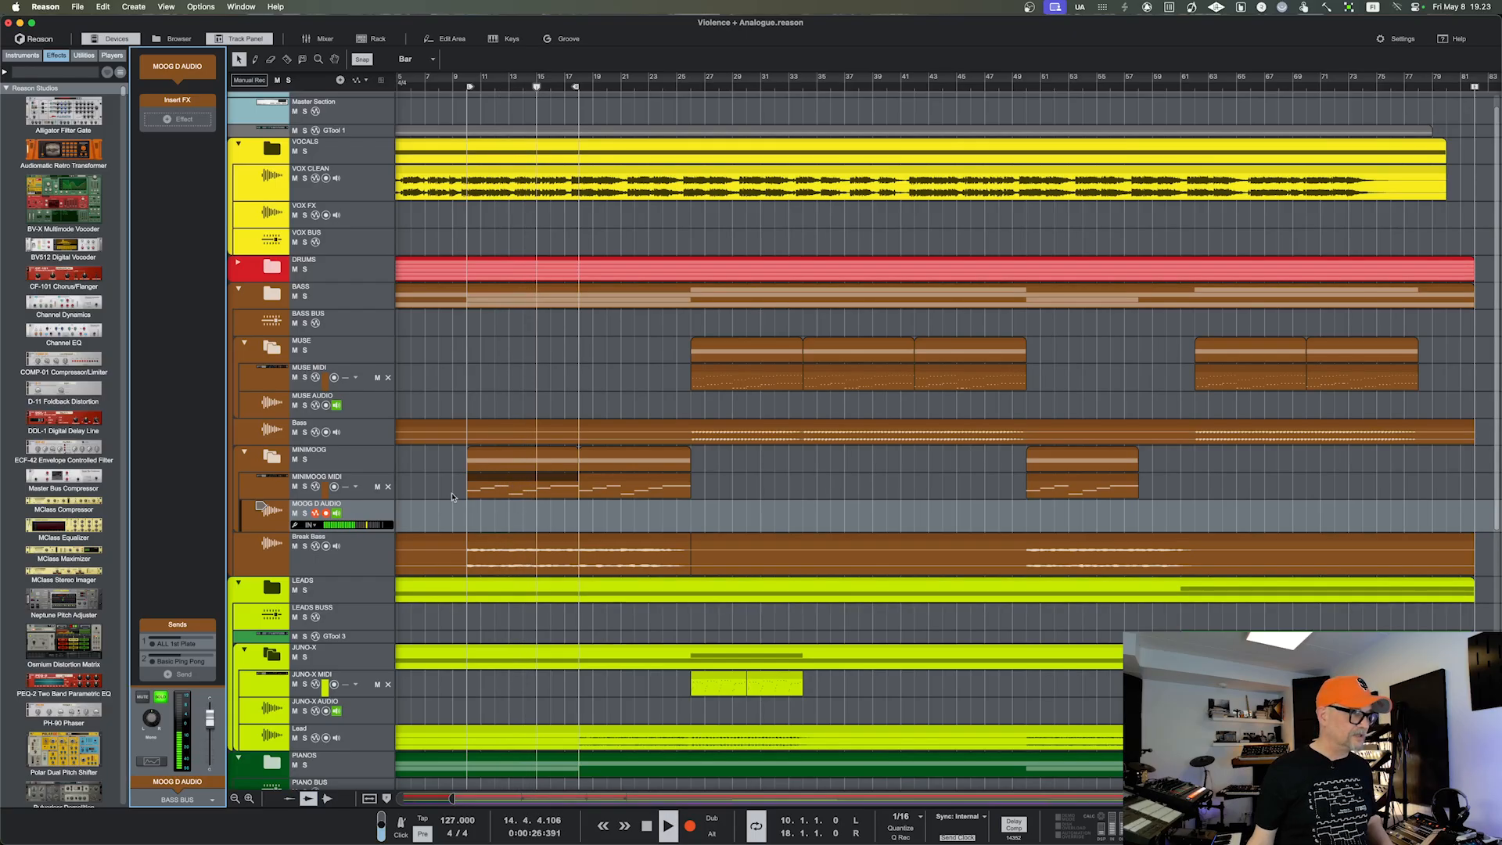
pyautogui.scroll(-4, 428, 479)
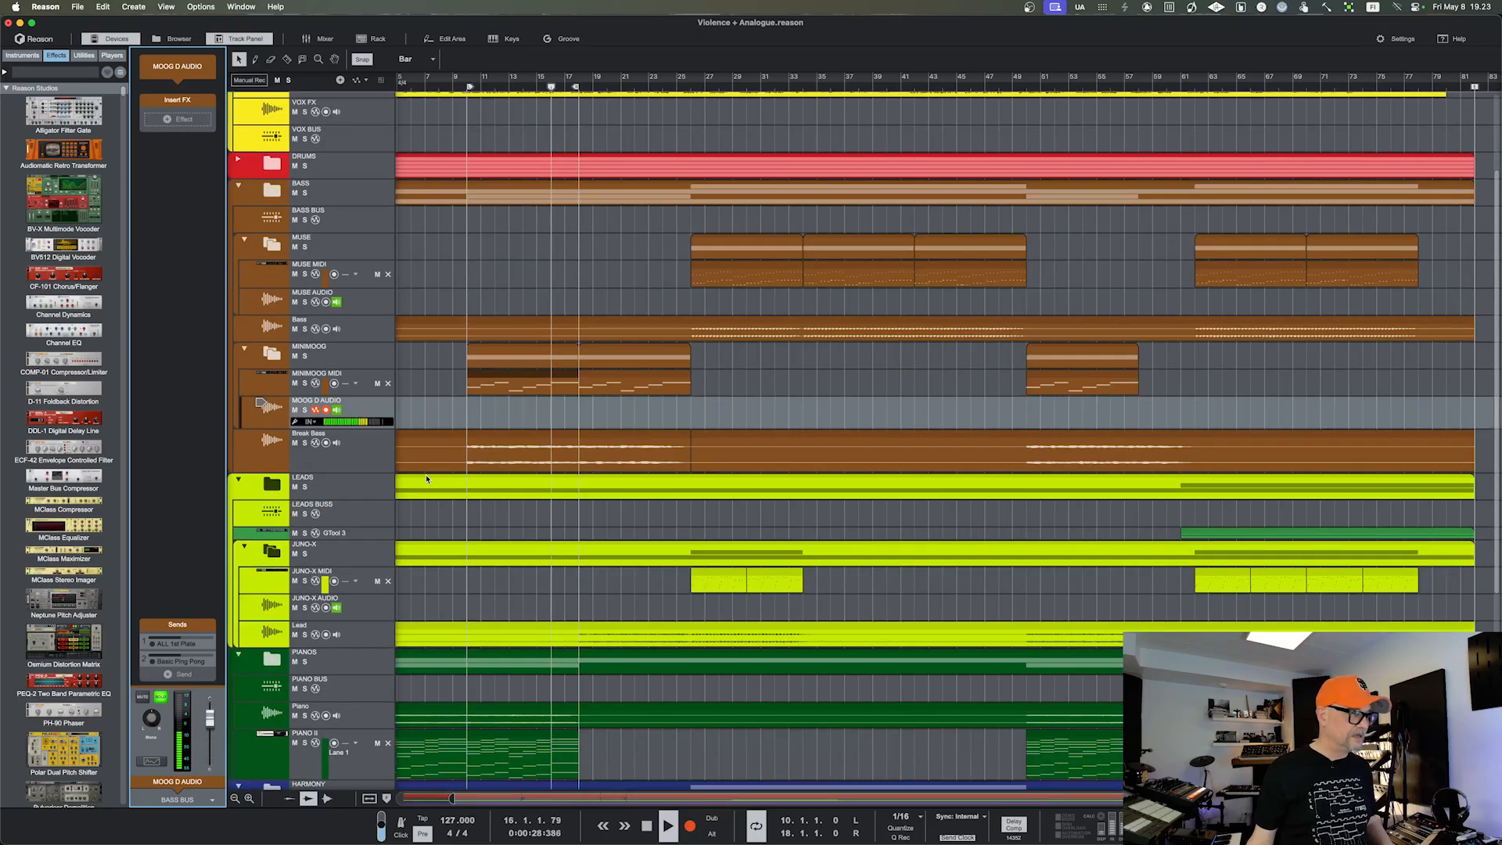
pyautogui.scroll(-3, 426, 479)
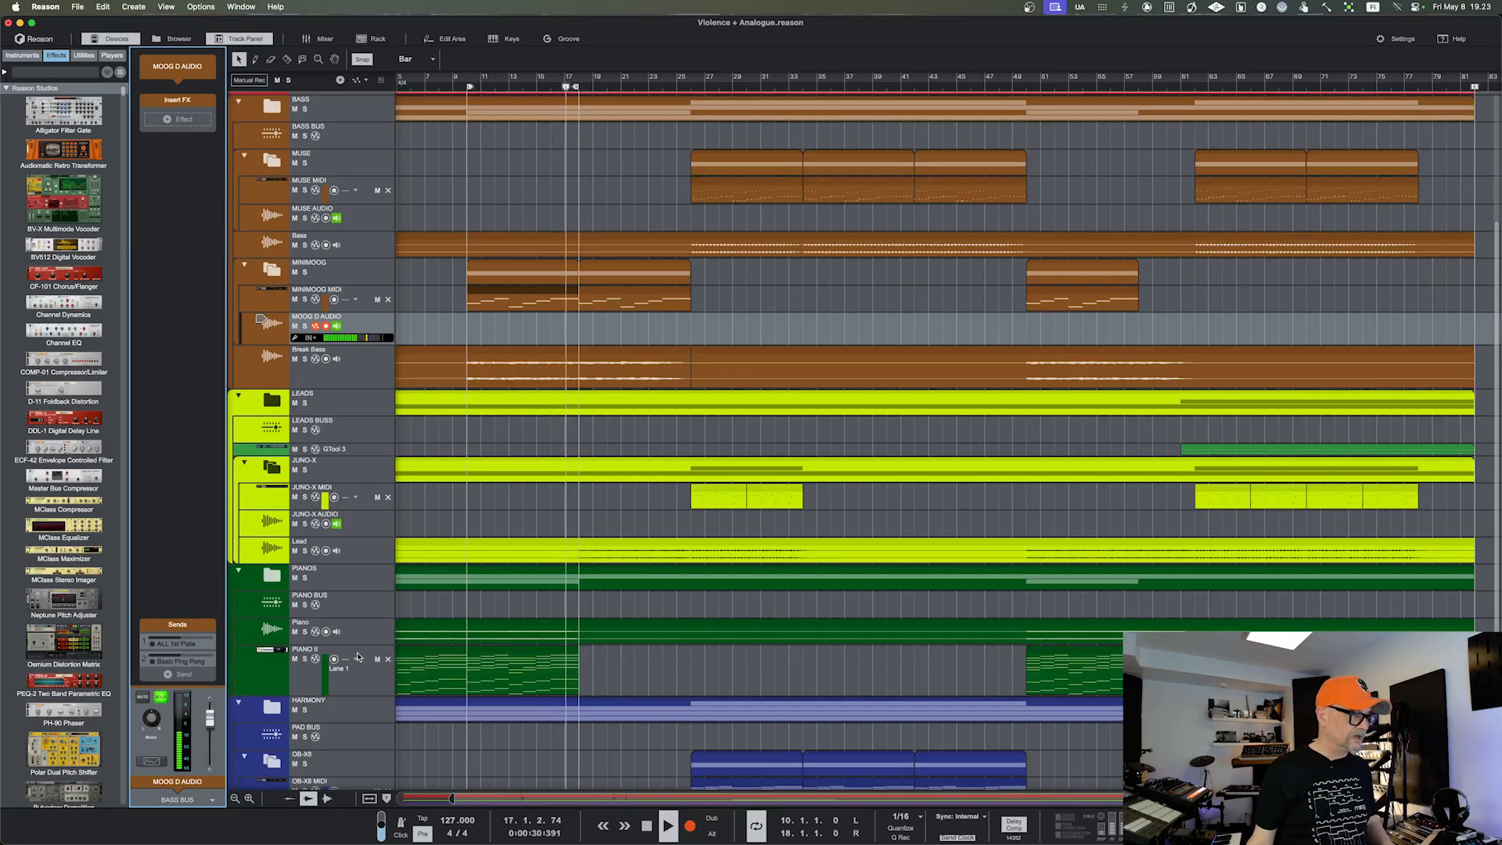
pyautogui.scroll(-8, 358, 657)
pyautogui.scroll(15, 381, 661)
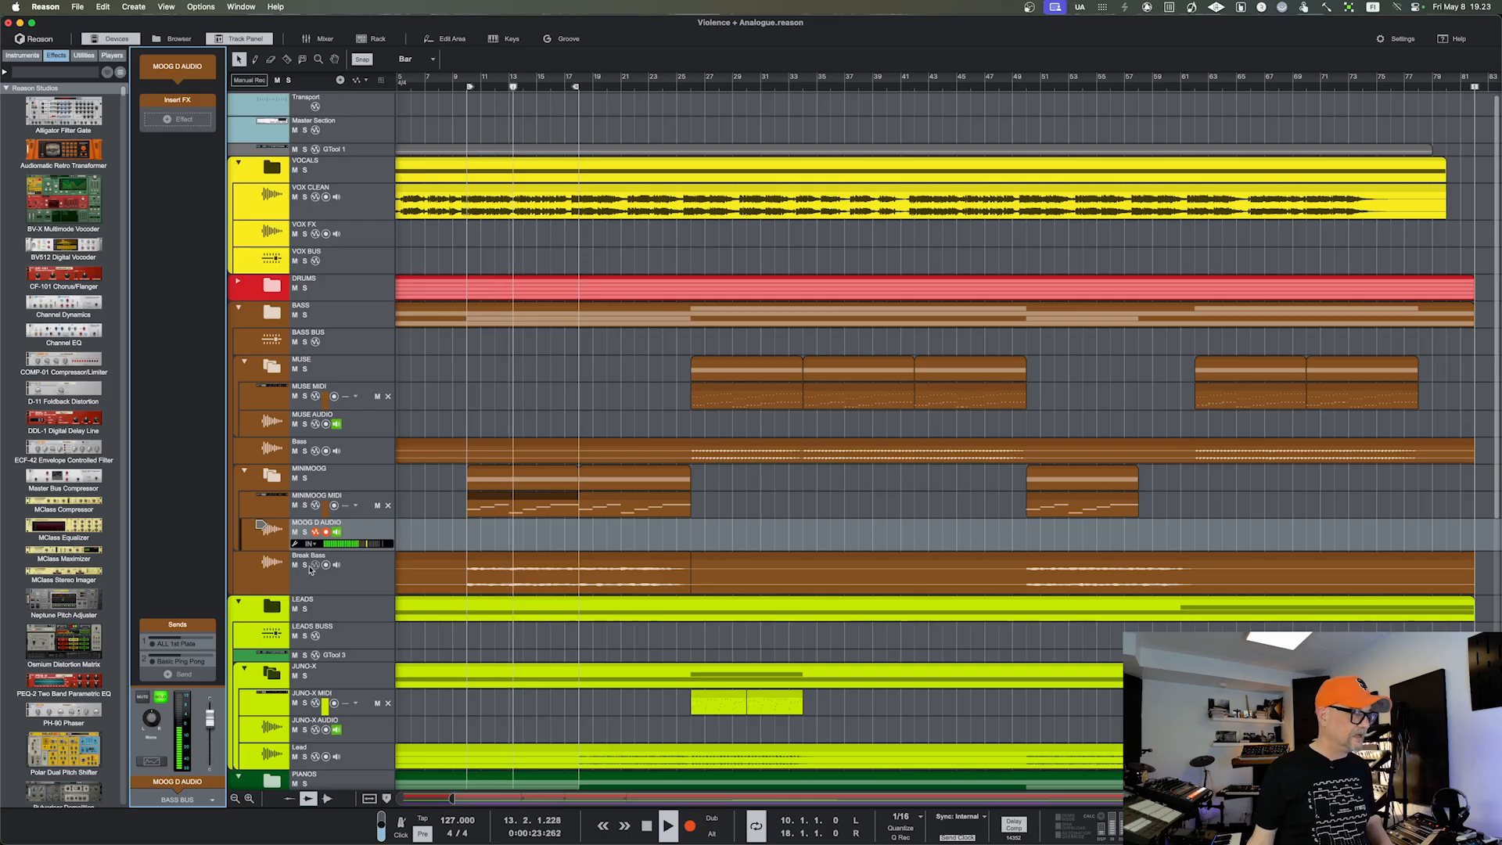
pyautogui.press('space')
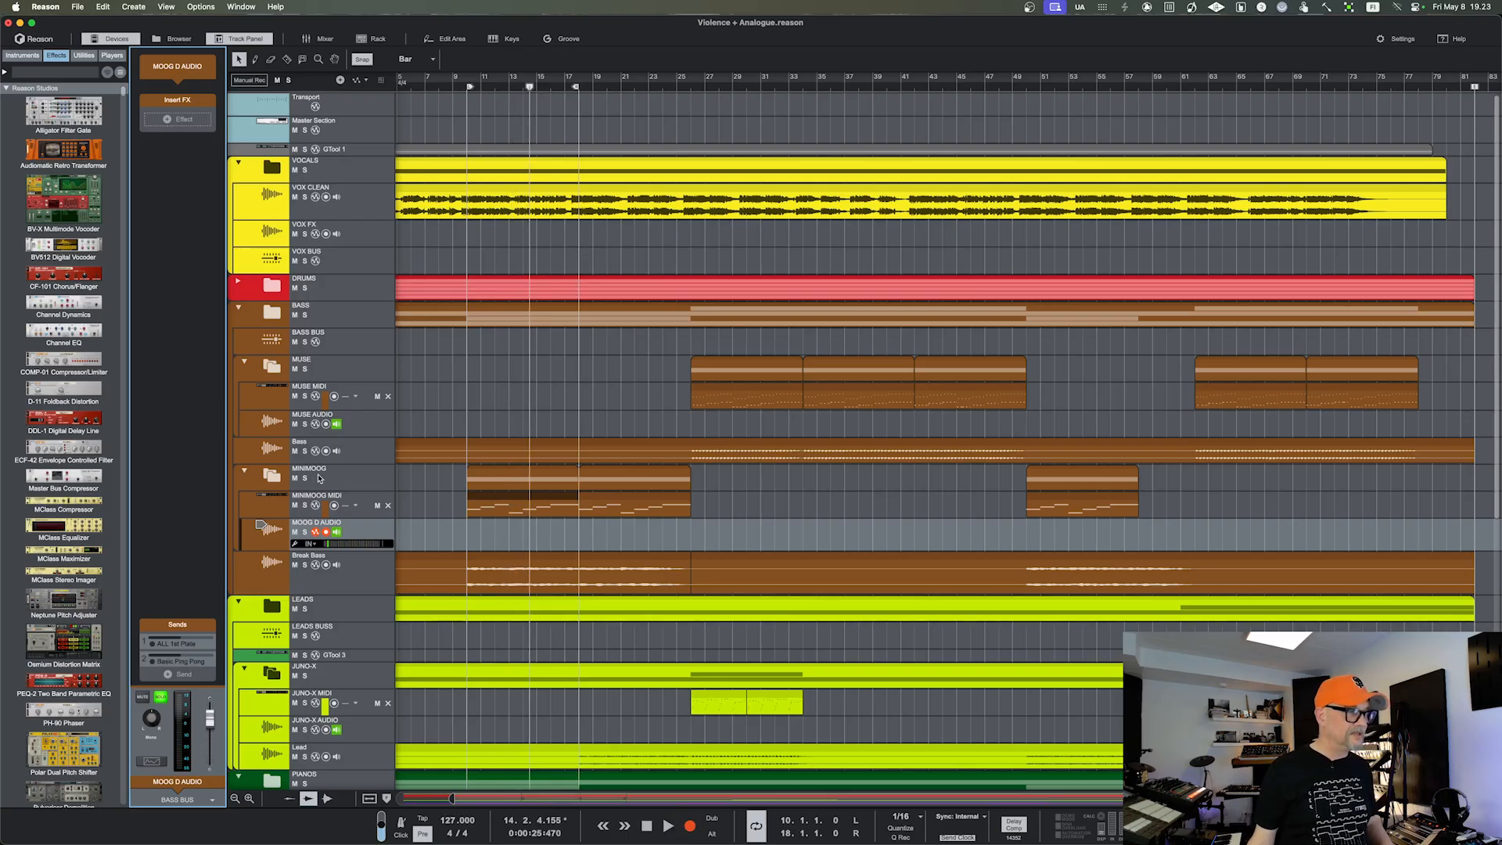
# Select the MINIMOOG track folder, collapse it, and expand it again to show its MIDI and audio tracks
pyautogui.click(318, 479)
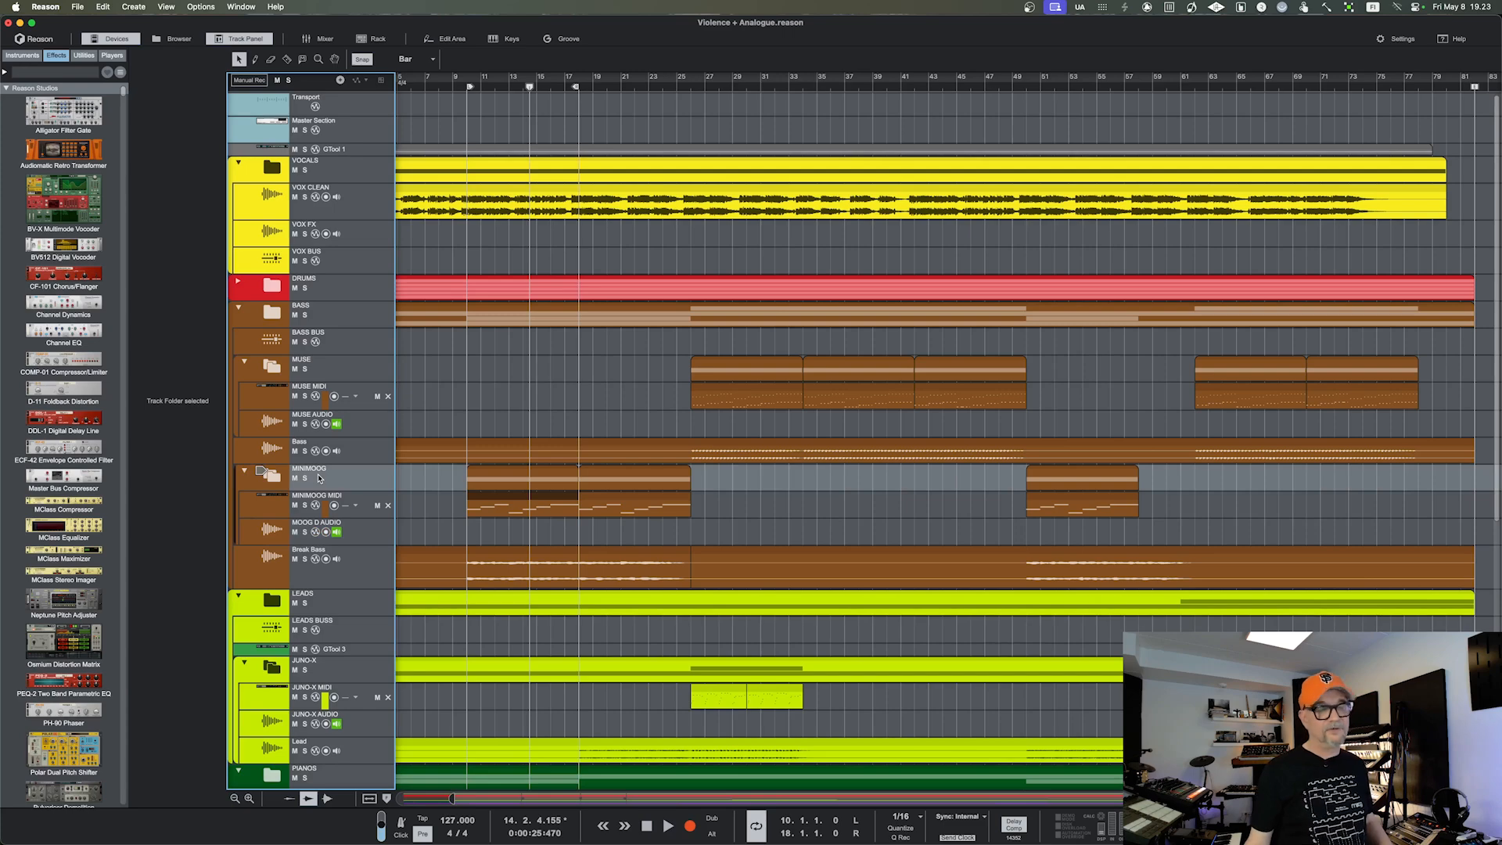
pyautogui.click(245, 473)
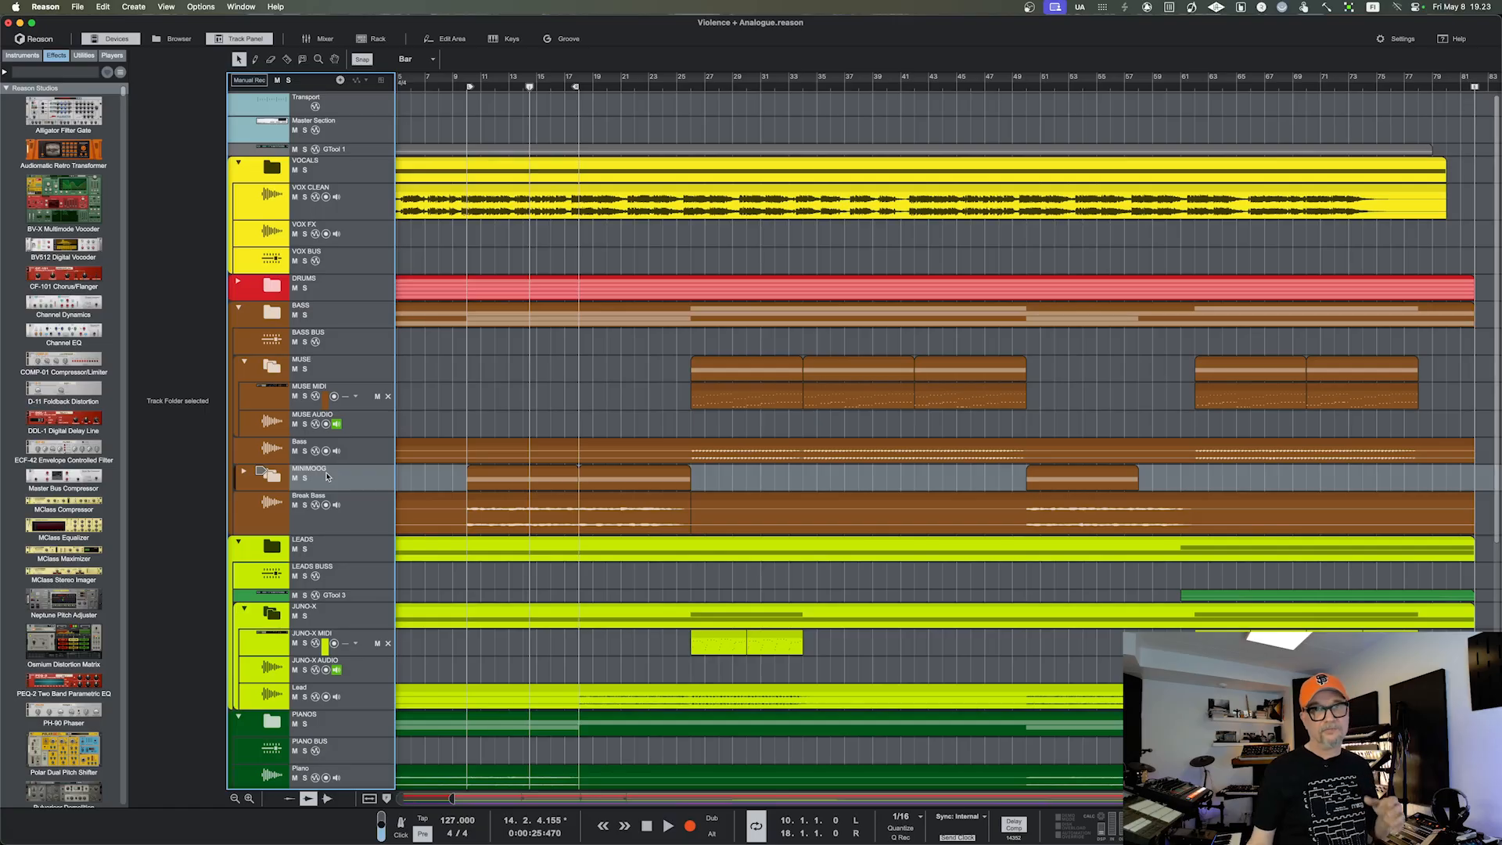
pyautogui.click(244, 473)
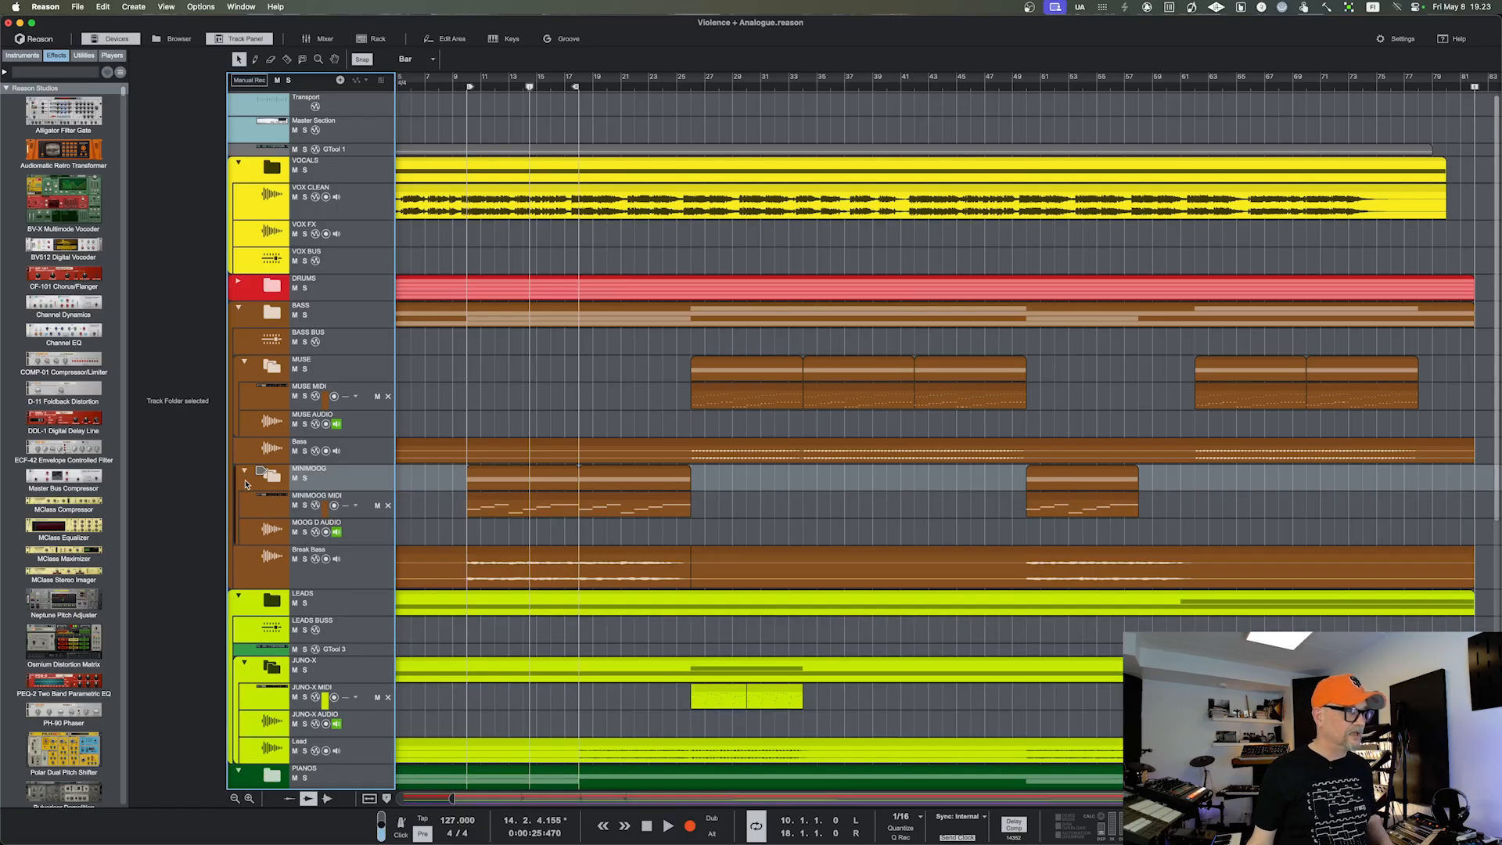
# Inspect the rack devices of the MINIMOOG MIDI and MOOG D AUDIO tracks and close the rack window
pyautogui.click(260, 504)
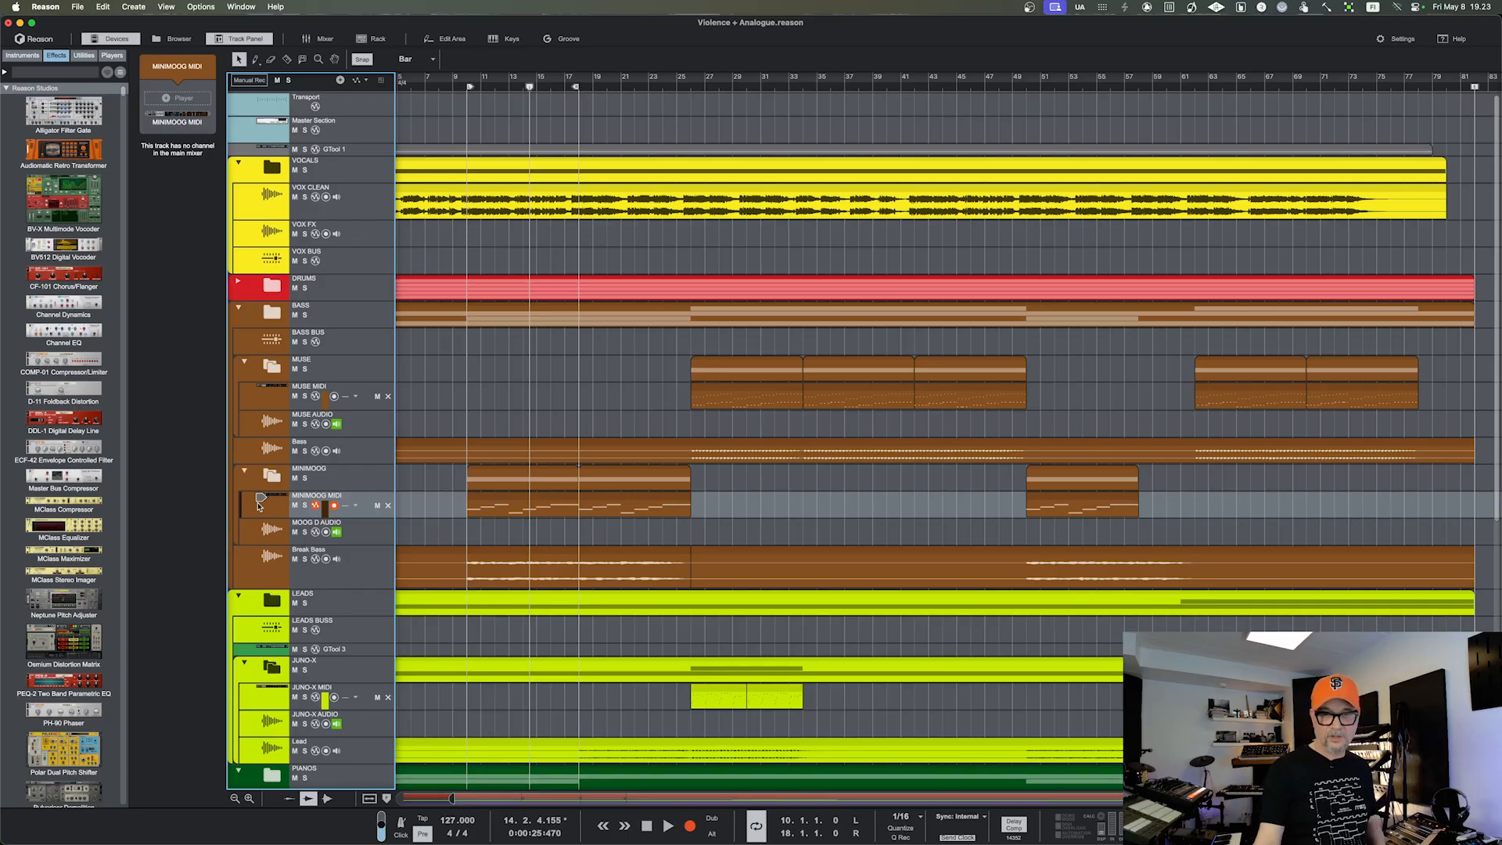
pyautogui.doubleClick(260, 505)
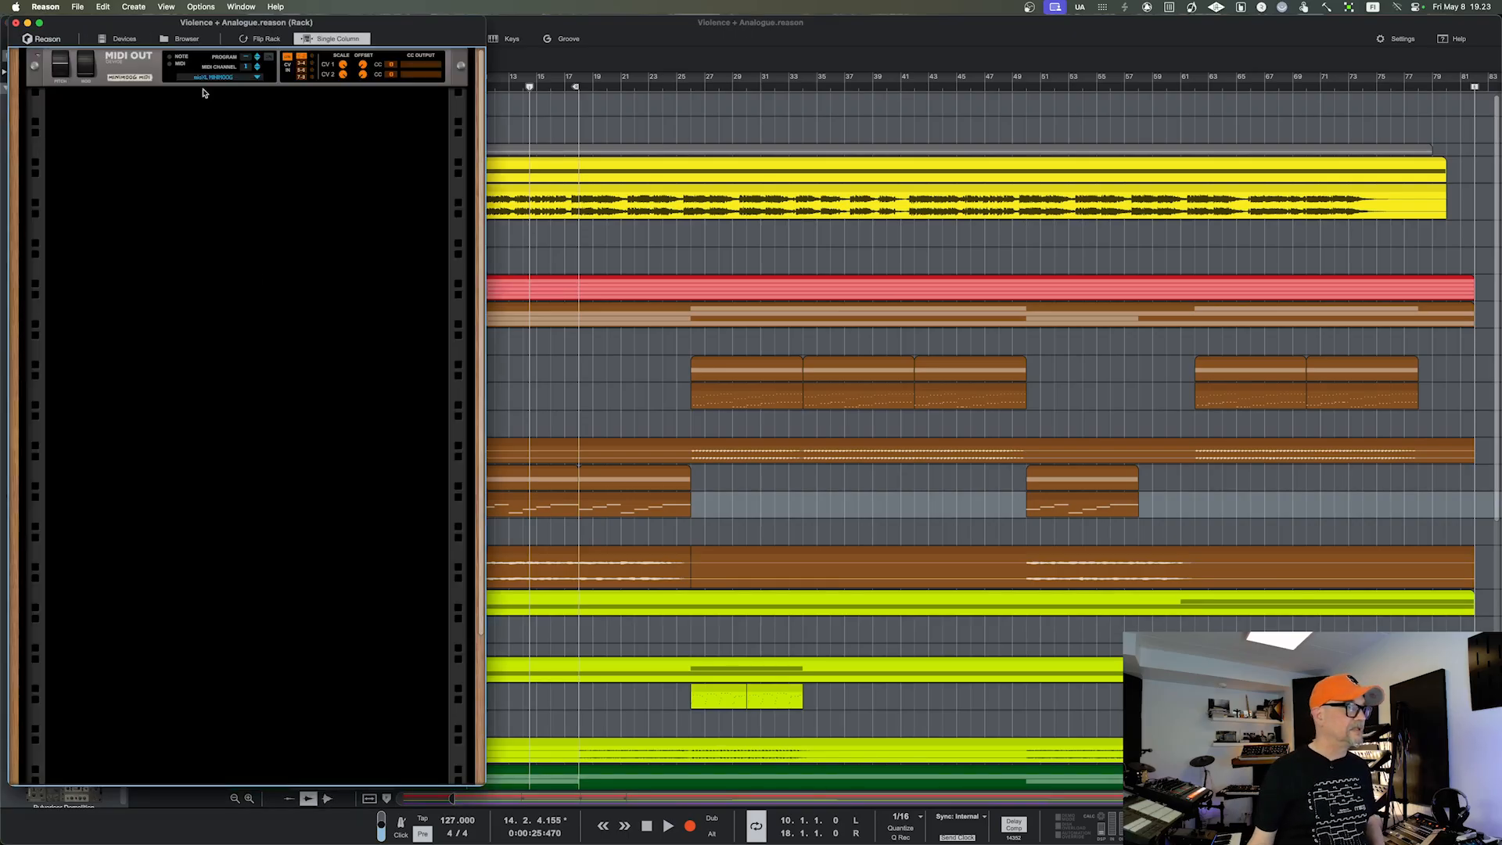
pyautogui.moveTo(175, 25); pyautogui.dragTo(950, 39)
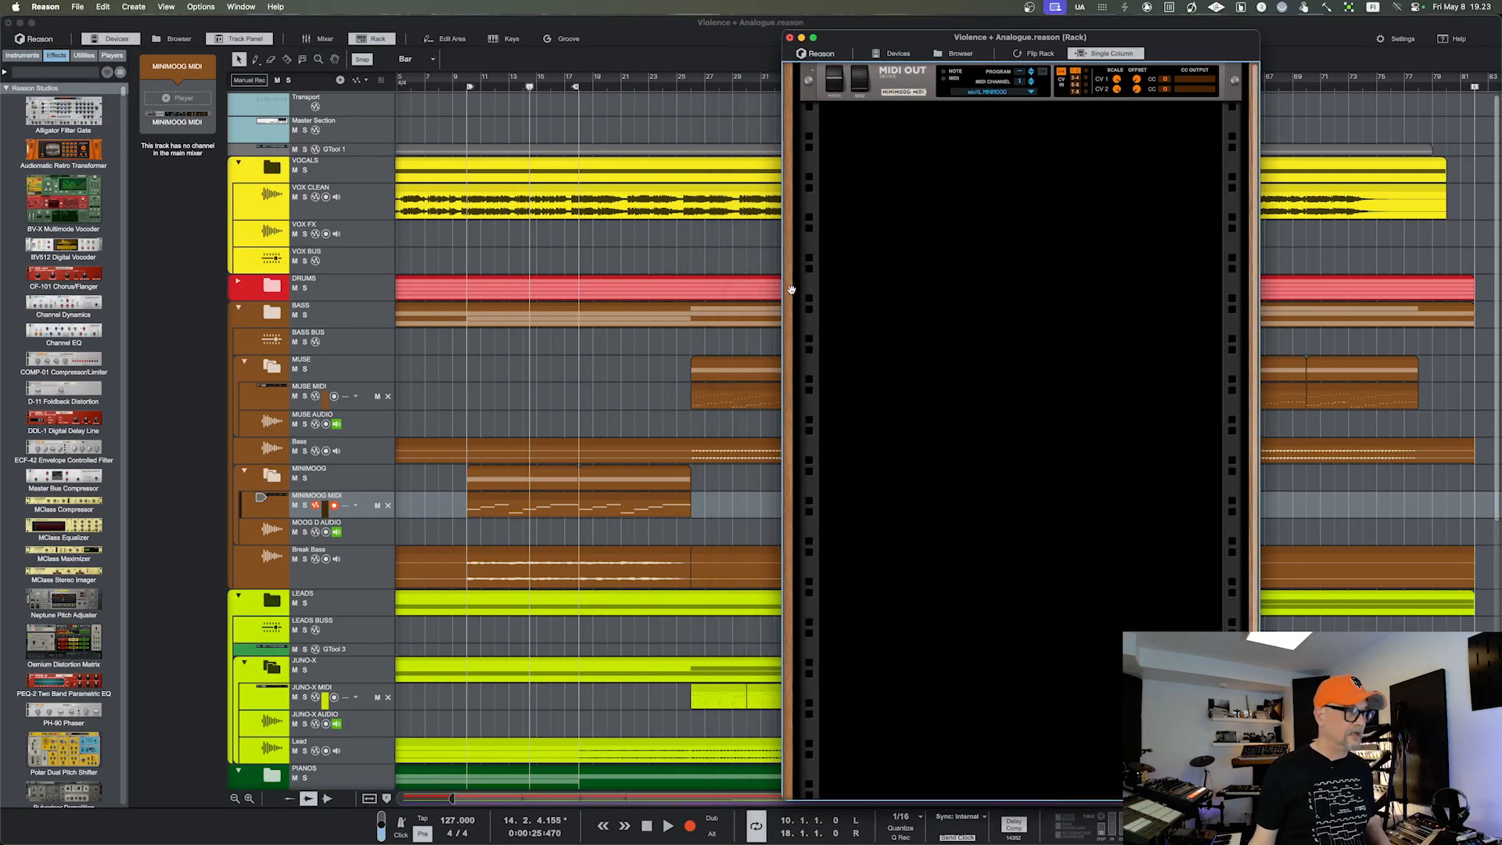
pyautogui.click(266, 538)
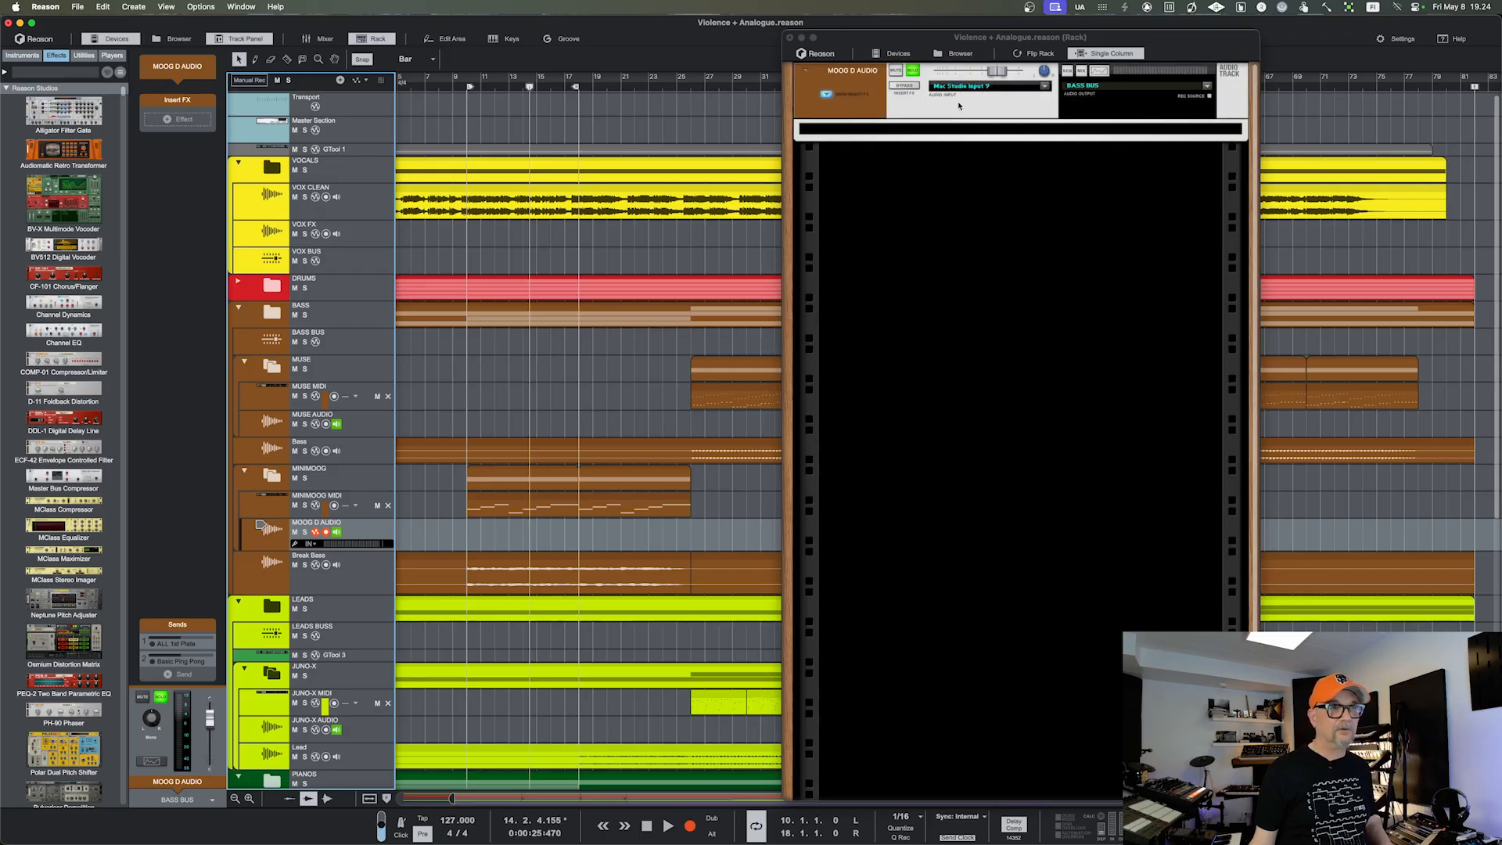
pyautogui.click(791, 37)
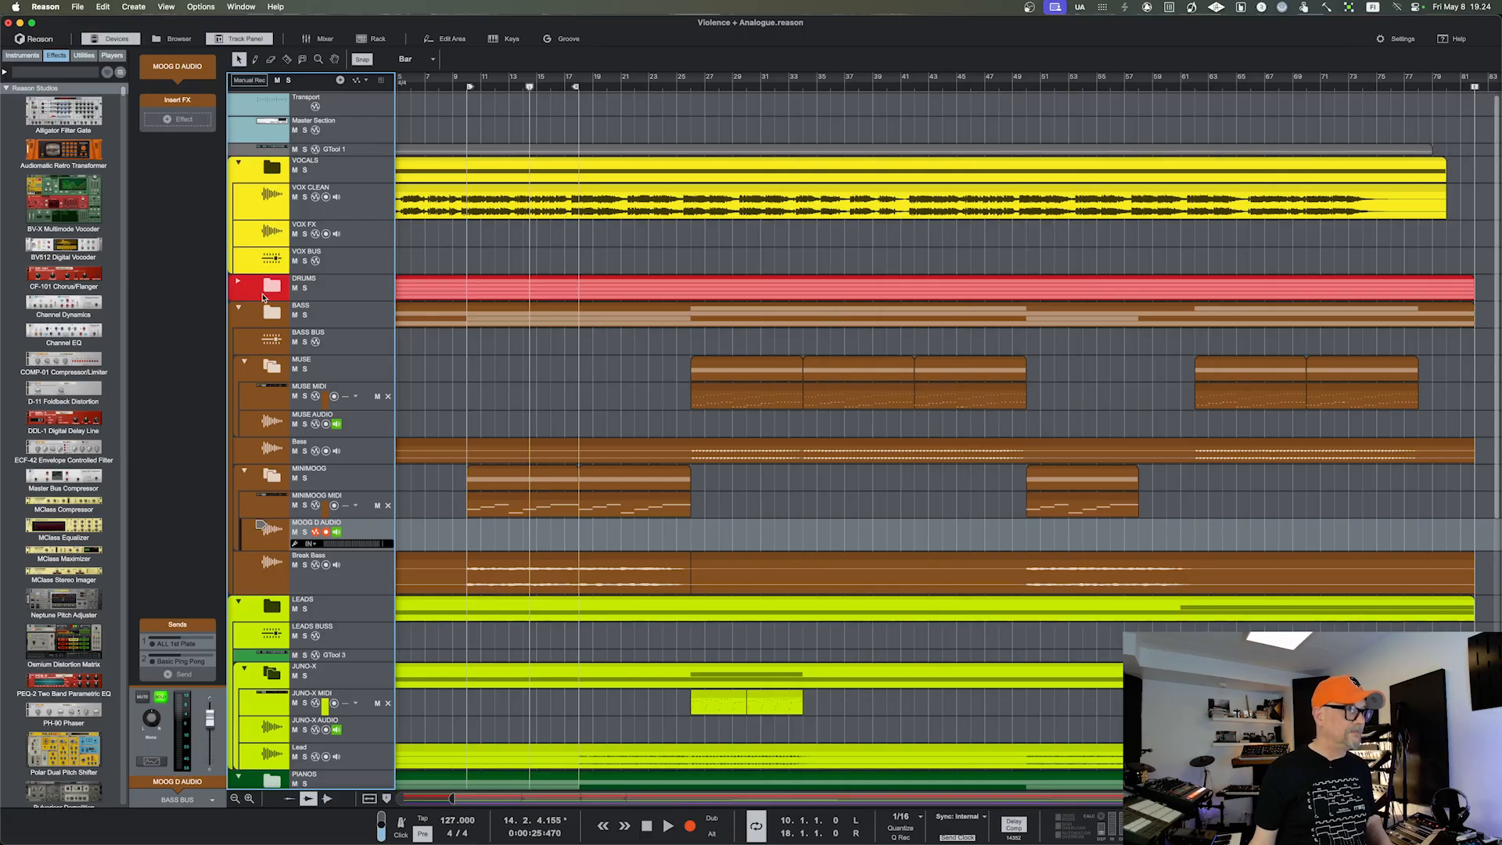
# Show the MUSE MIDI track's MIDI Out device in the rack window, positioned clear of the track list
pyautogui.scroll(-6, 265, 298)
pyautogui.scroll(5, 264, 306)
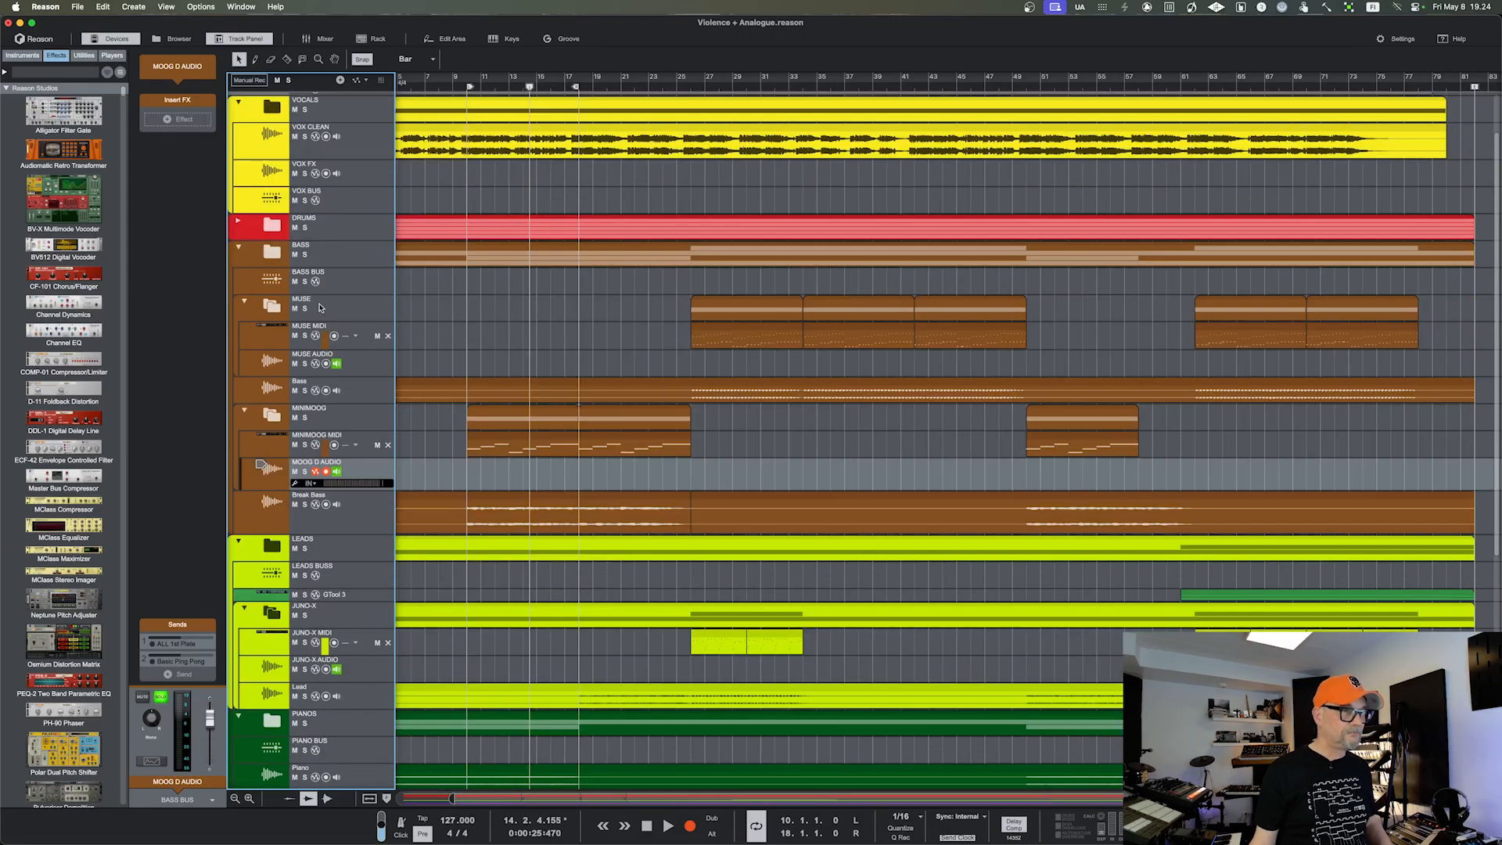
pyautogui.click(272, 334)
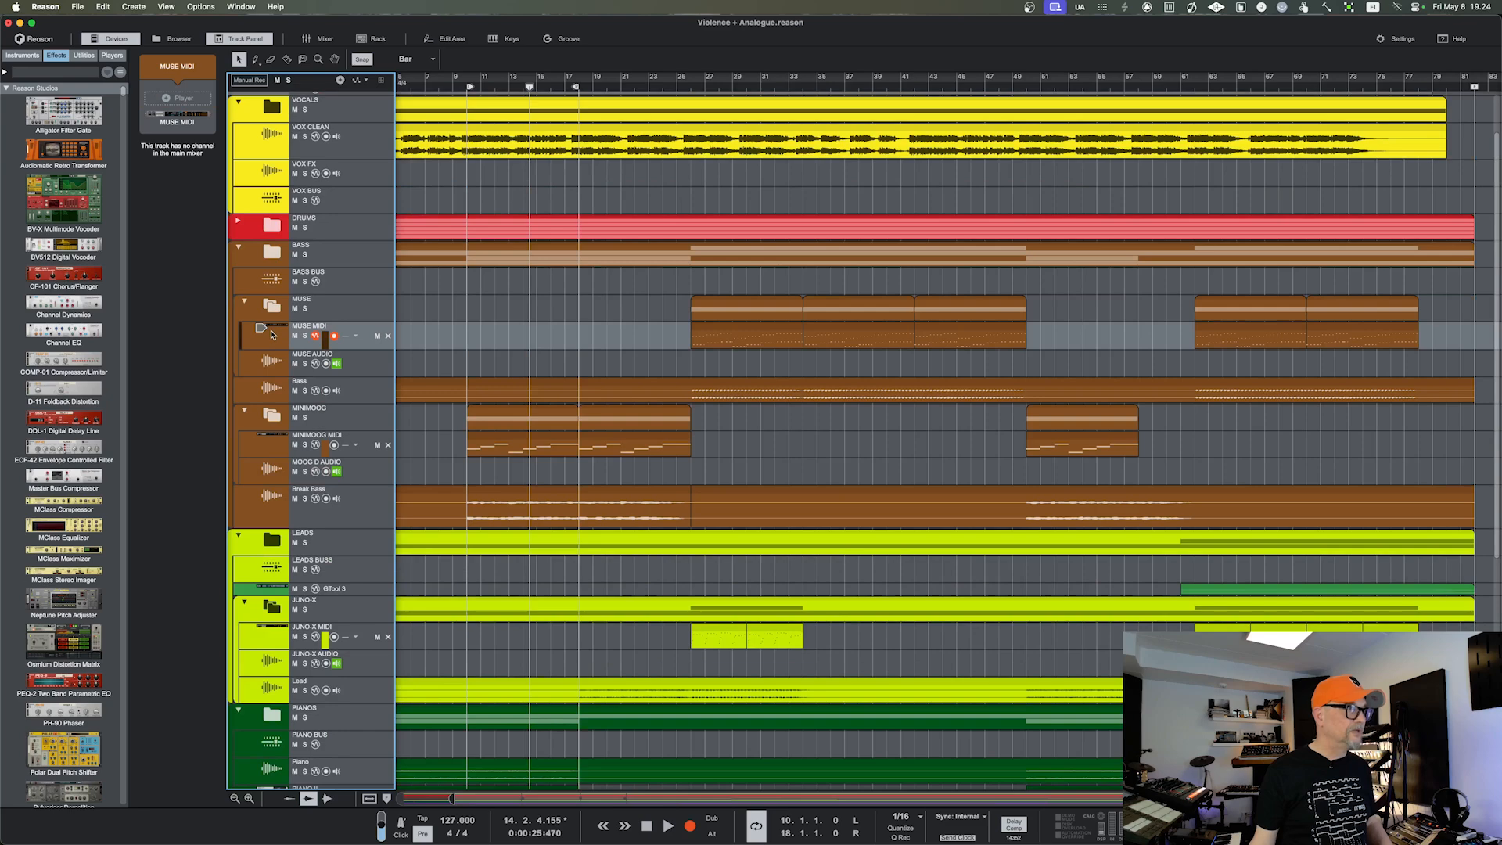
pyautogui.doubleClick(272, 335)
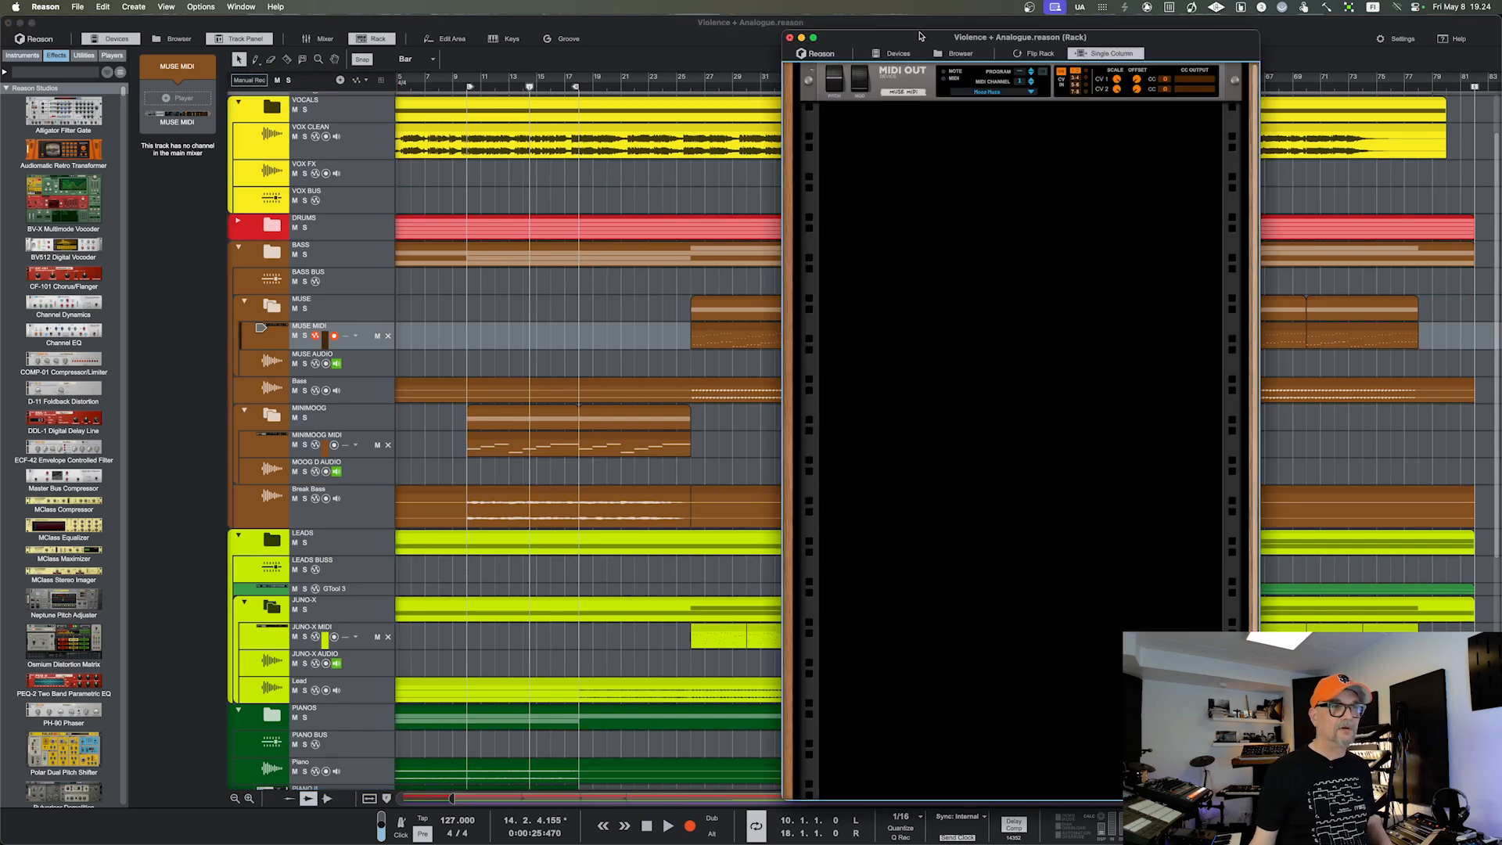
pyautogui.moveTo(920, 36); pyautogui.dragTo(714, 21)
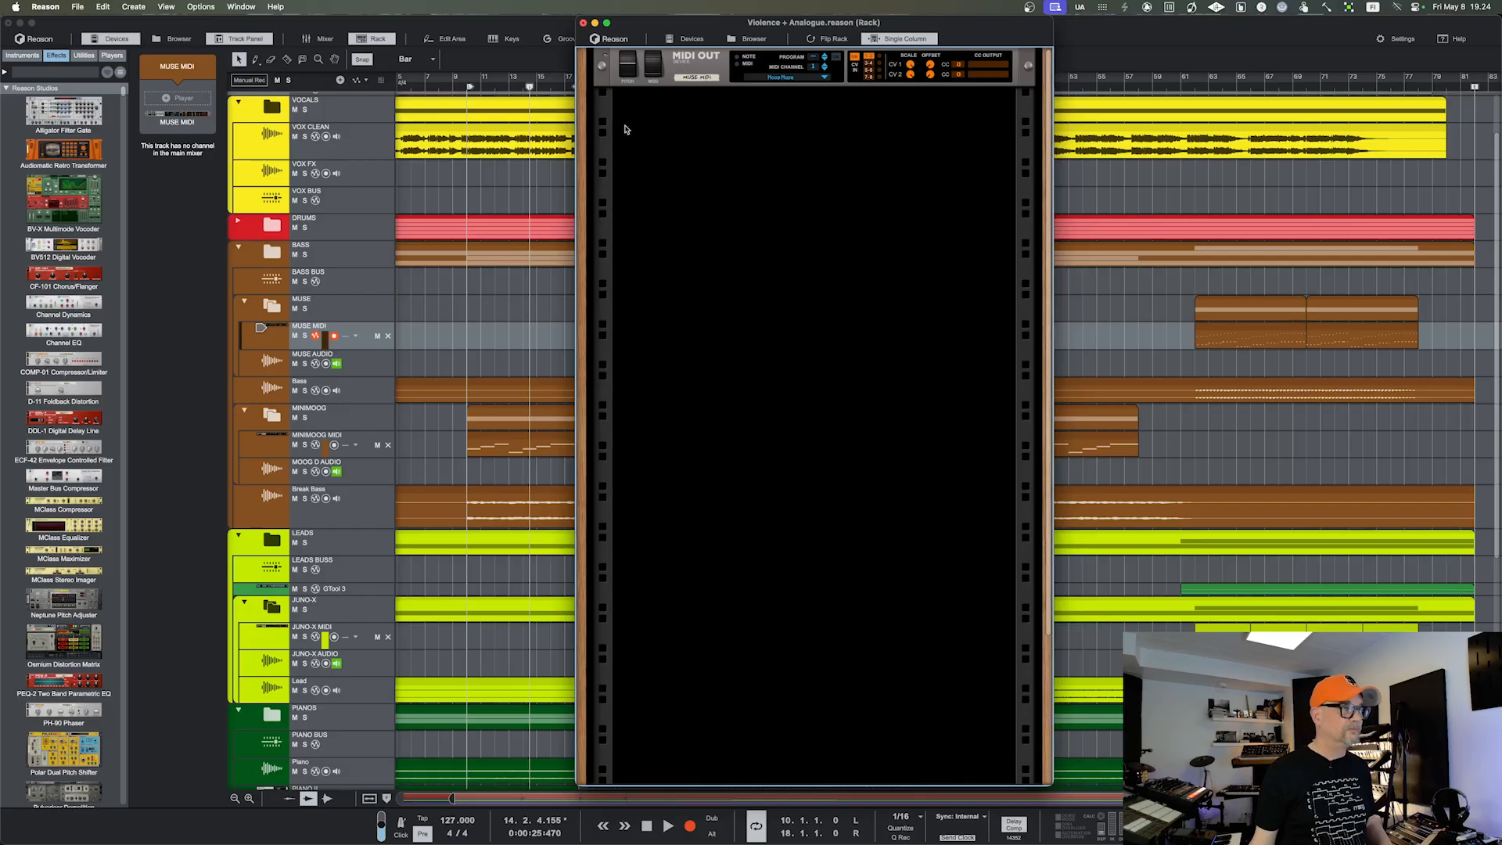
# Inspect the rack devices of the MUSE AUDIO track and close the rack window
pyautogui.click(271, 365)
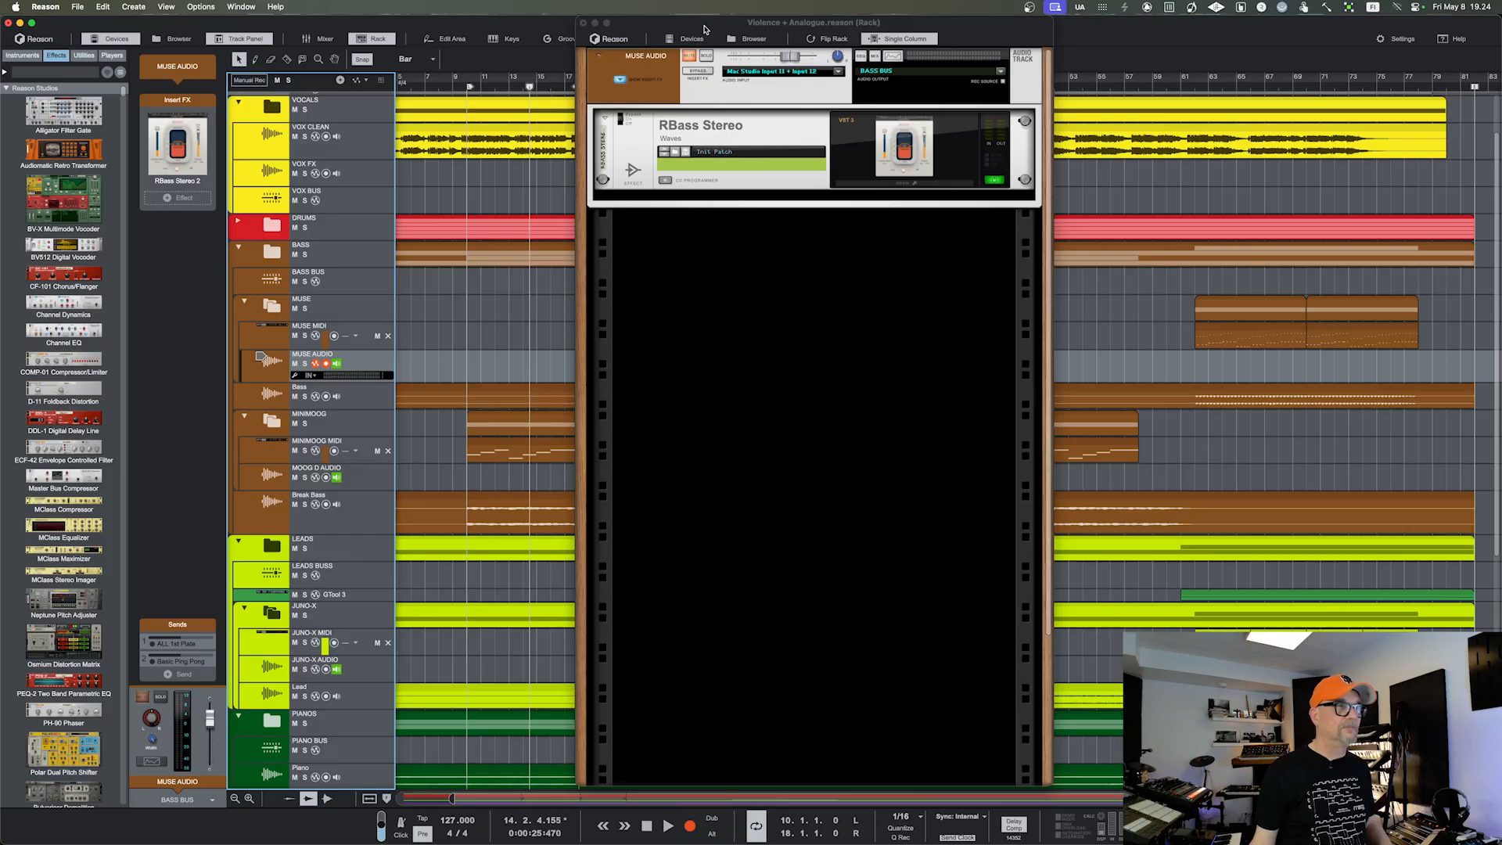
pyautogui.click(703, 29)
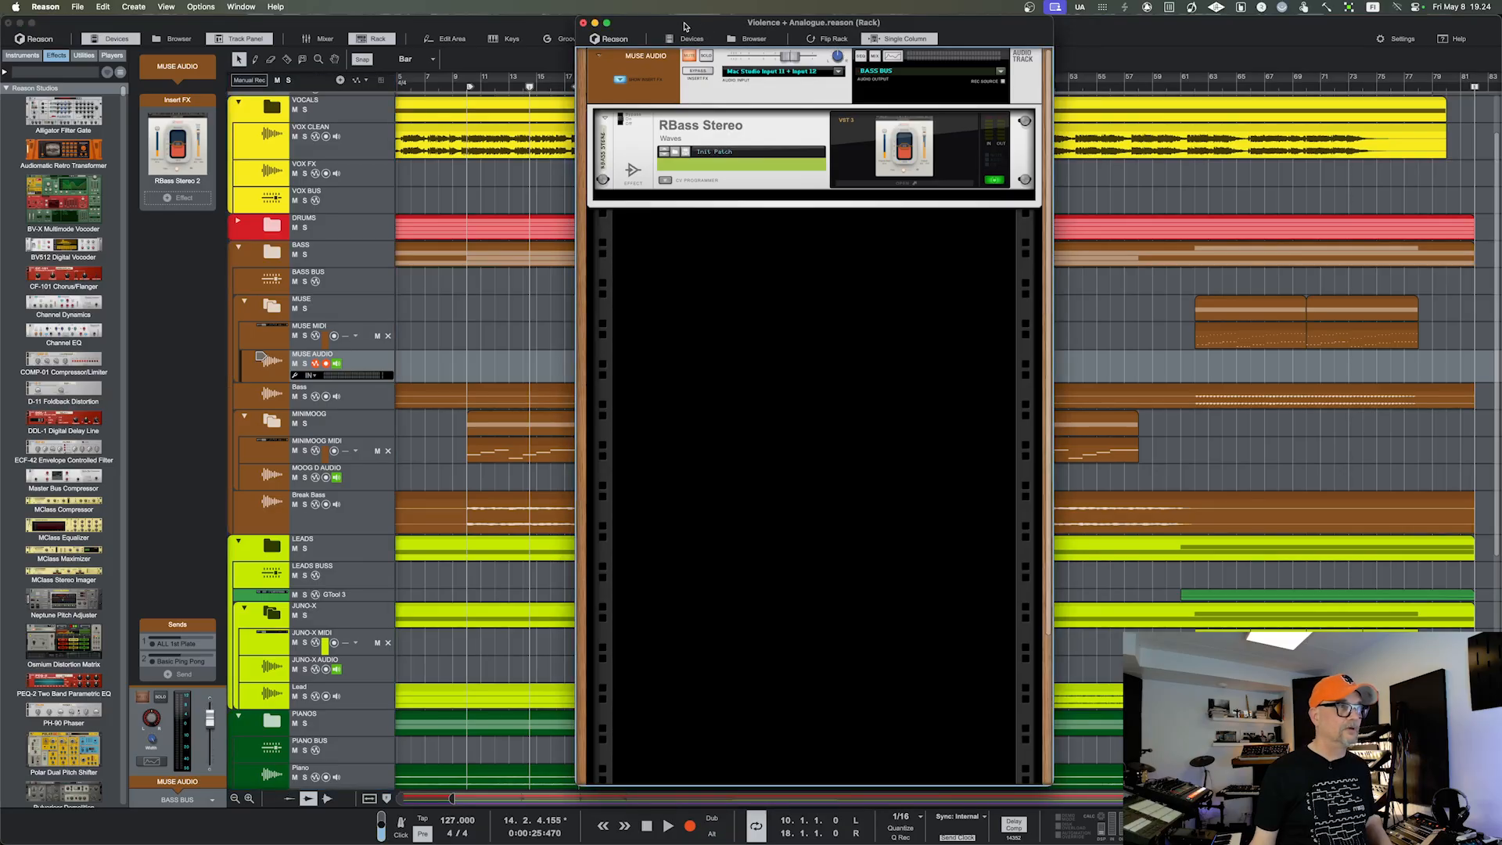
pyautogui.click(583, 23)
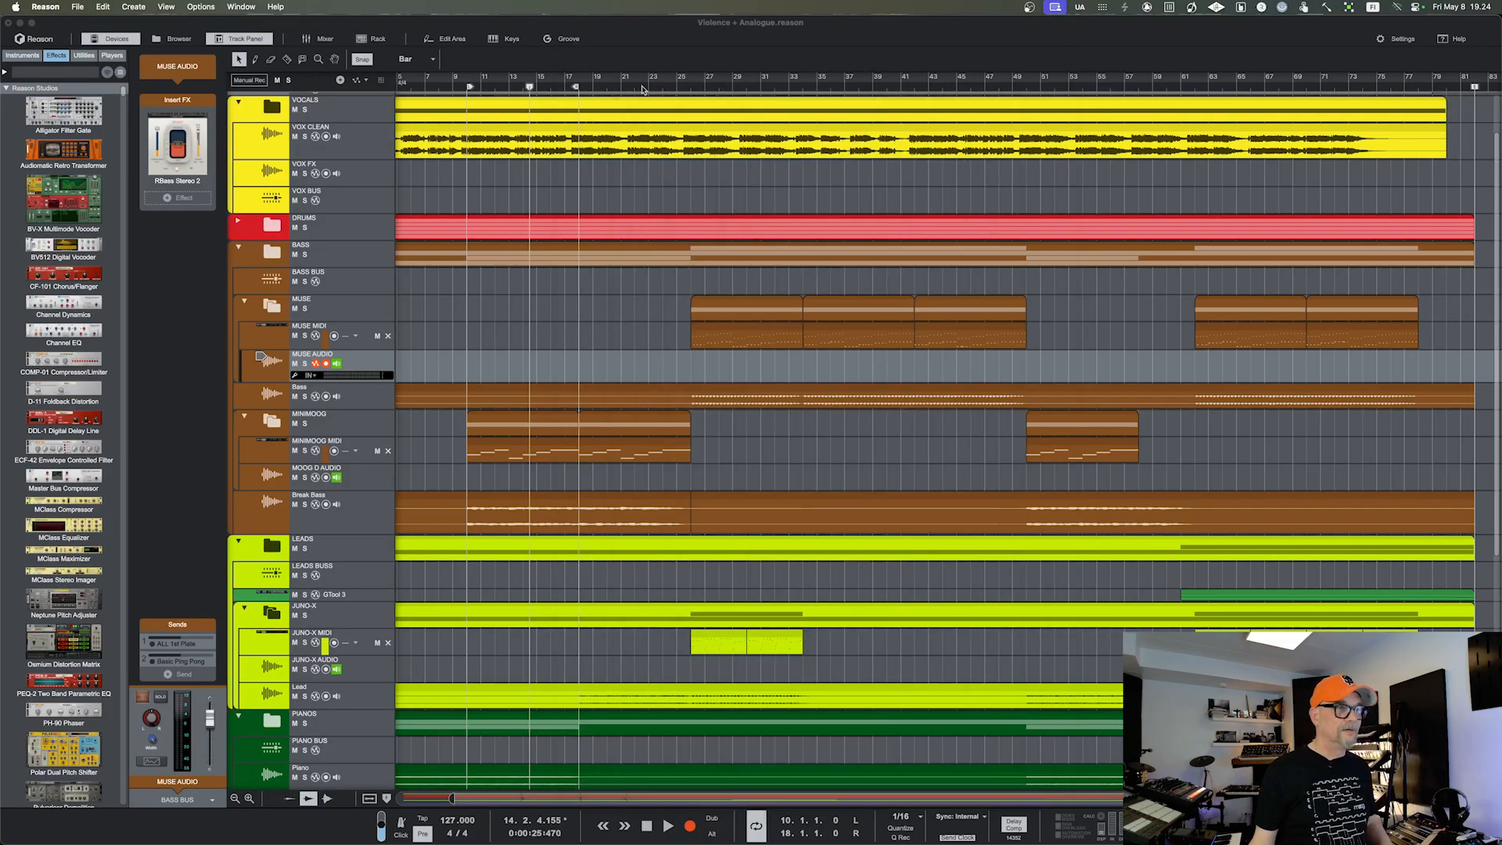
# Select the first MUSE MIDI clip and the MUSE AUDIO track, and collapse and re-expand the MUSE and MINIMOOG folders
pyautogui.click(724, 330)
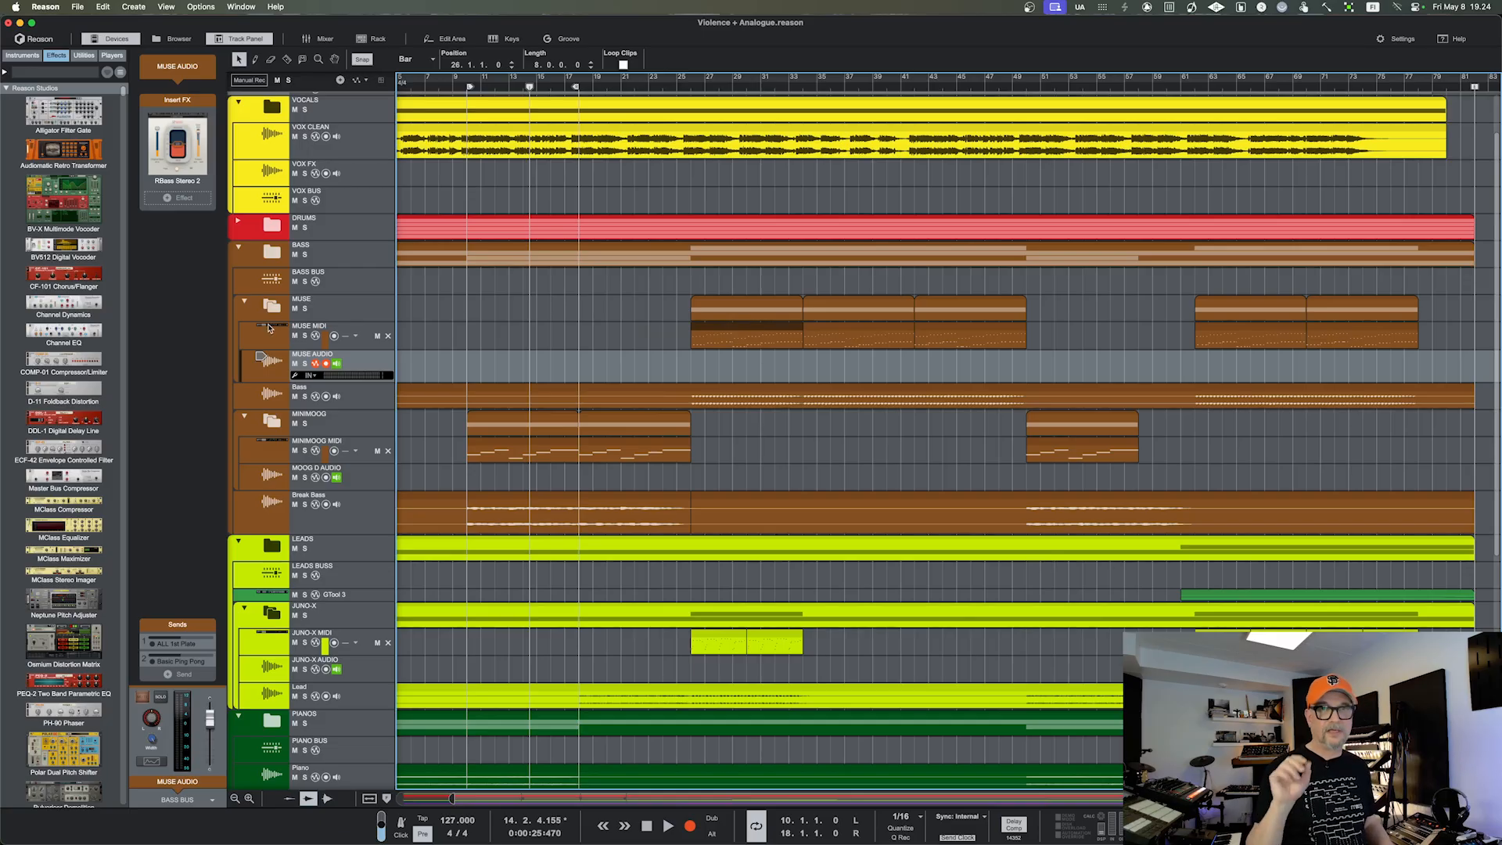
pyautogui.click(273, 370)
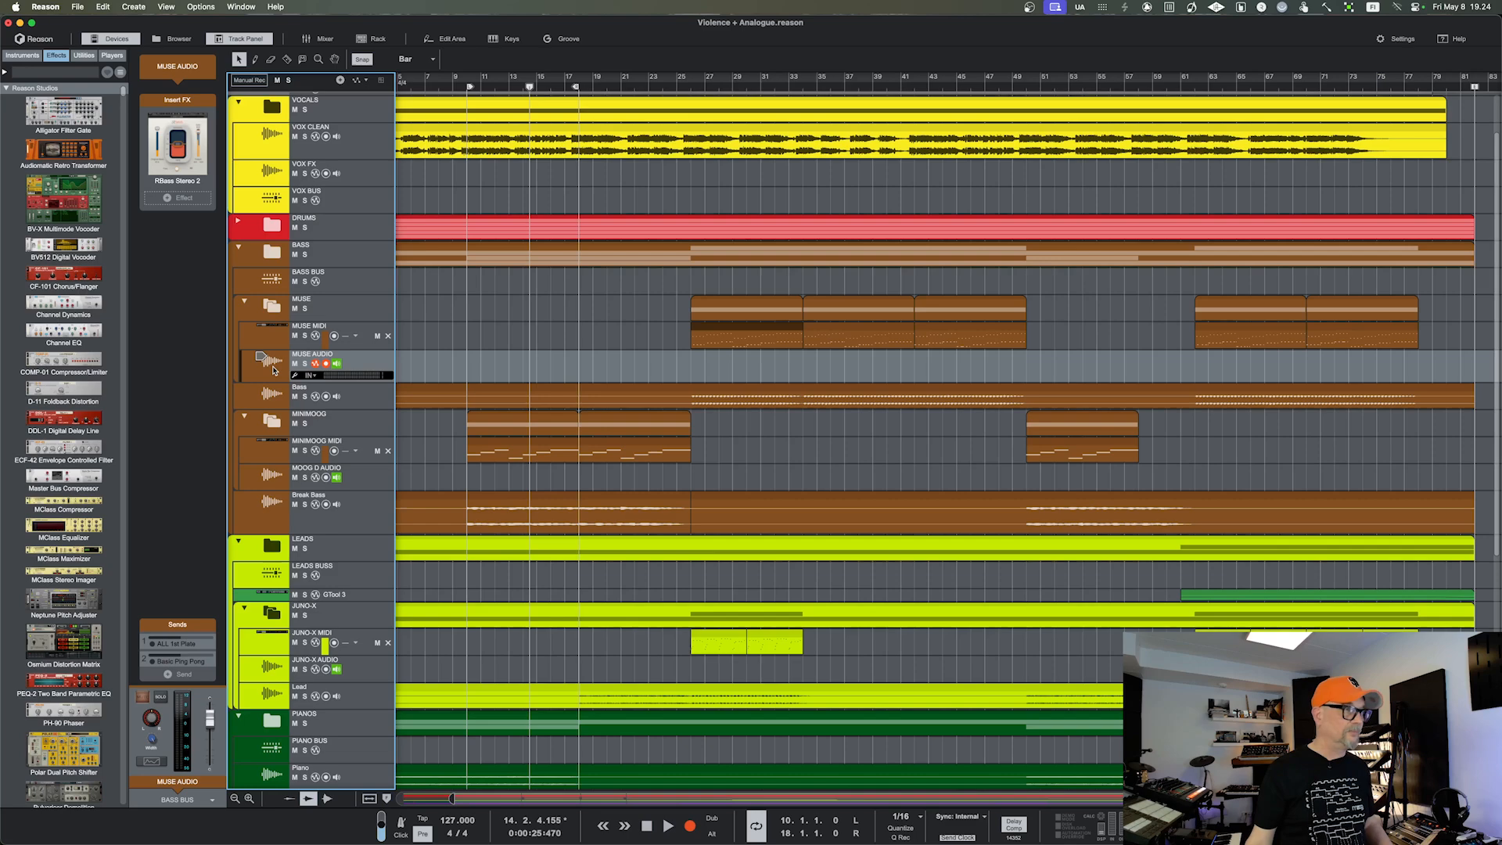
pyautogui.click(244, 306)
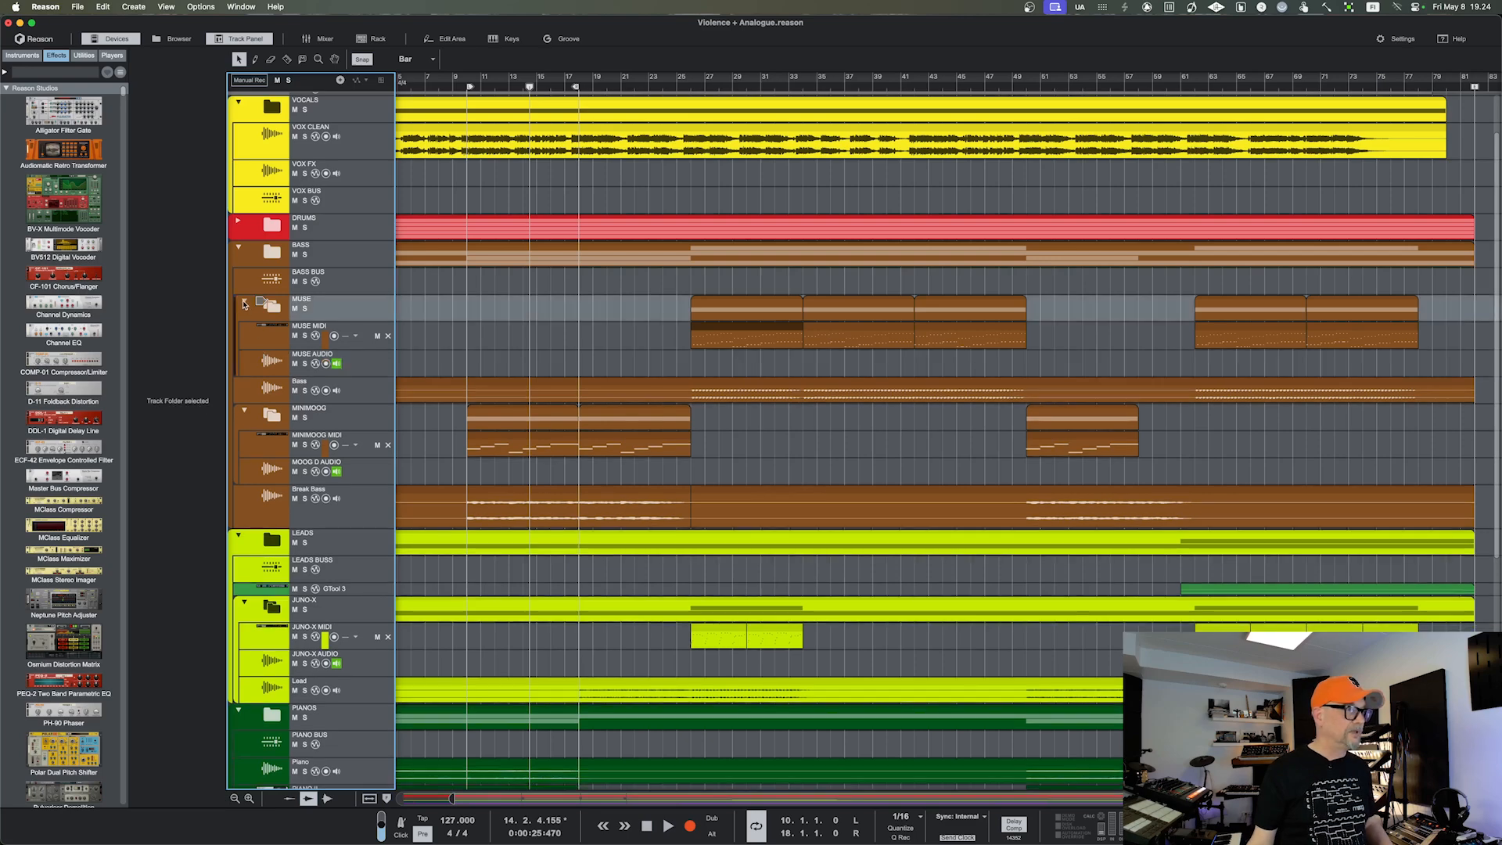
pyautogui.click(244, 304)
pyautogui.click(244, 355)
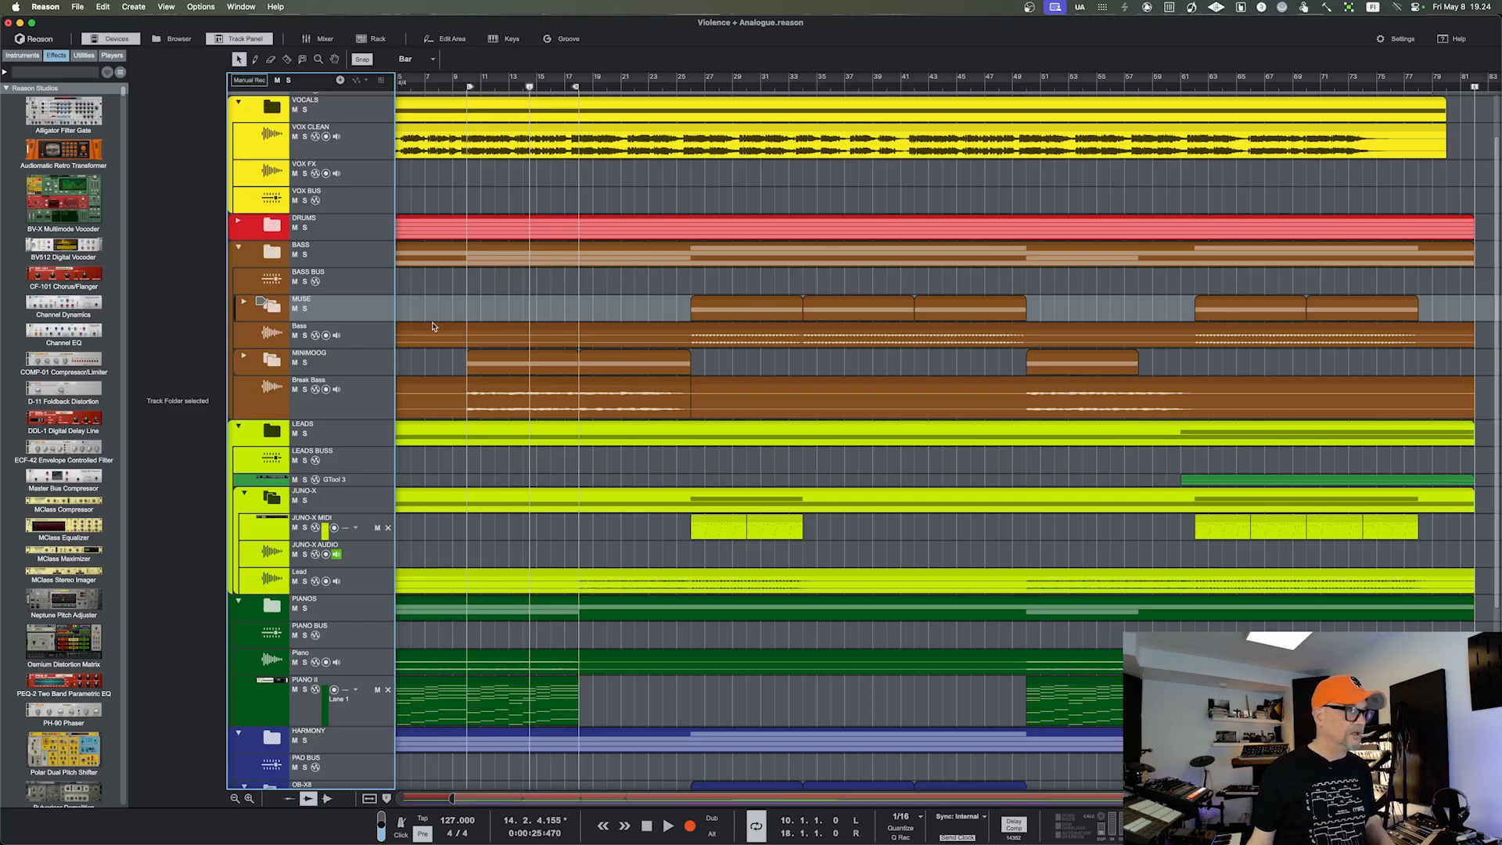
pyautogui.click(242, 303)
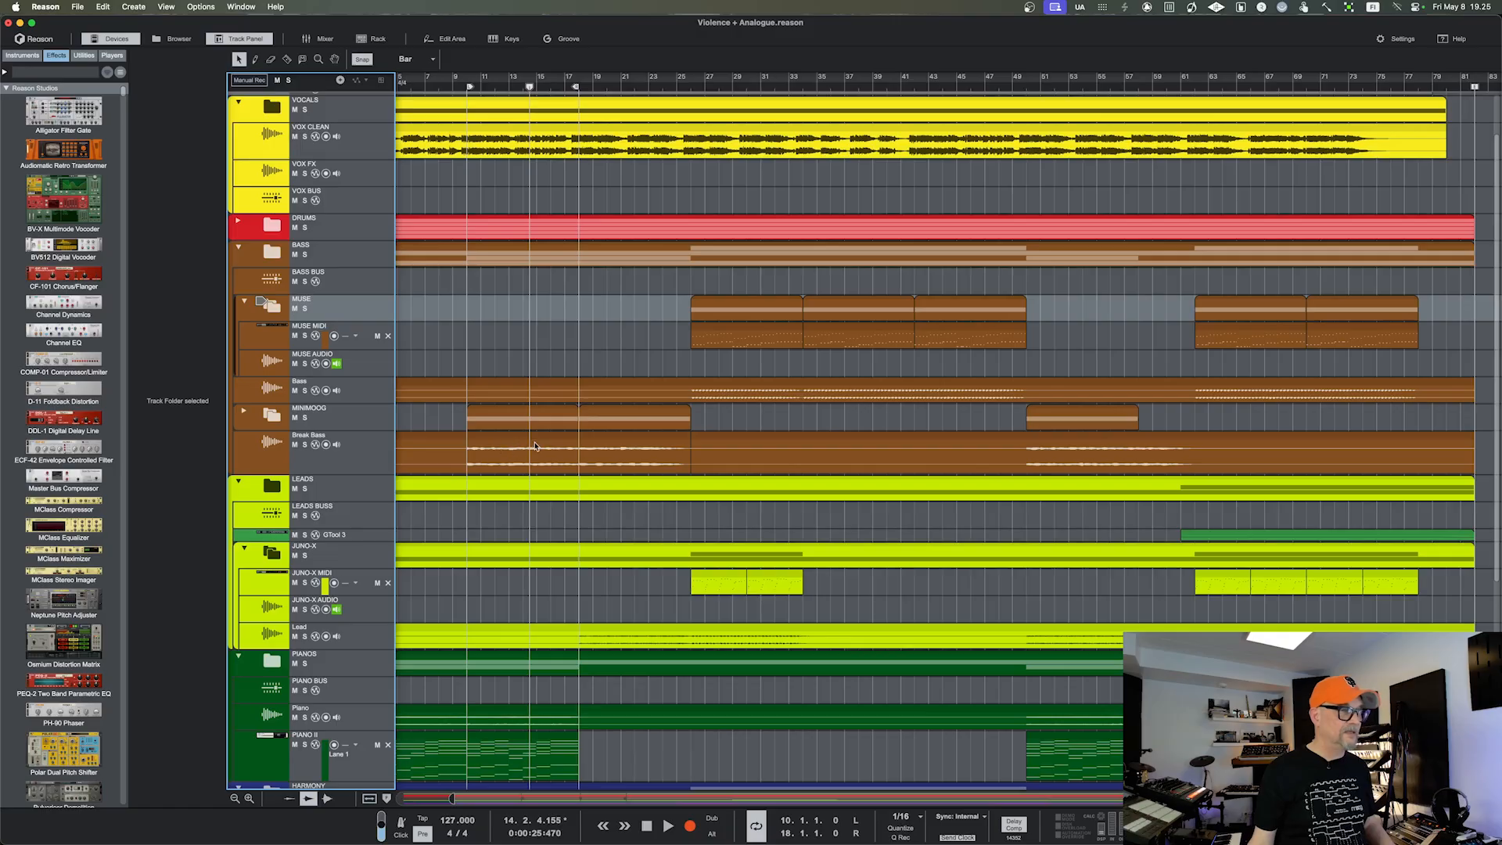
pyautogui.click(245, 414)
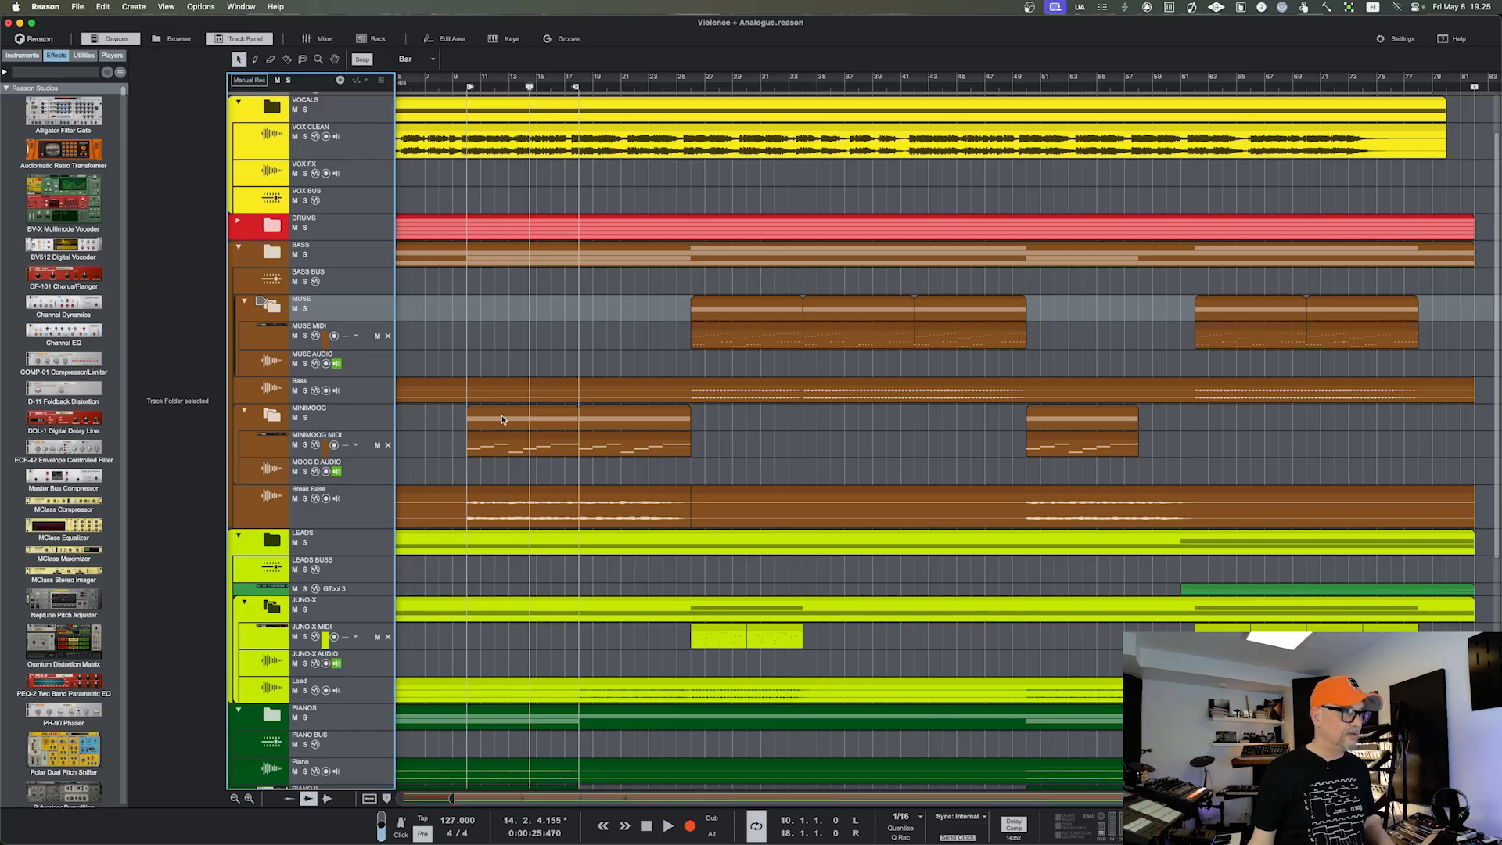
# Turn off the MOOG D AUDIO channel's solo in the mixer and return to the sequencer
pyautogui.click(246, 278)
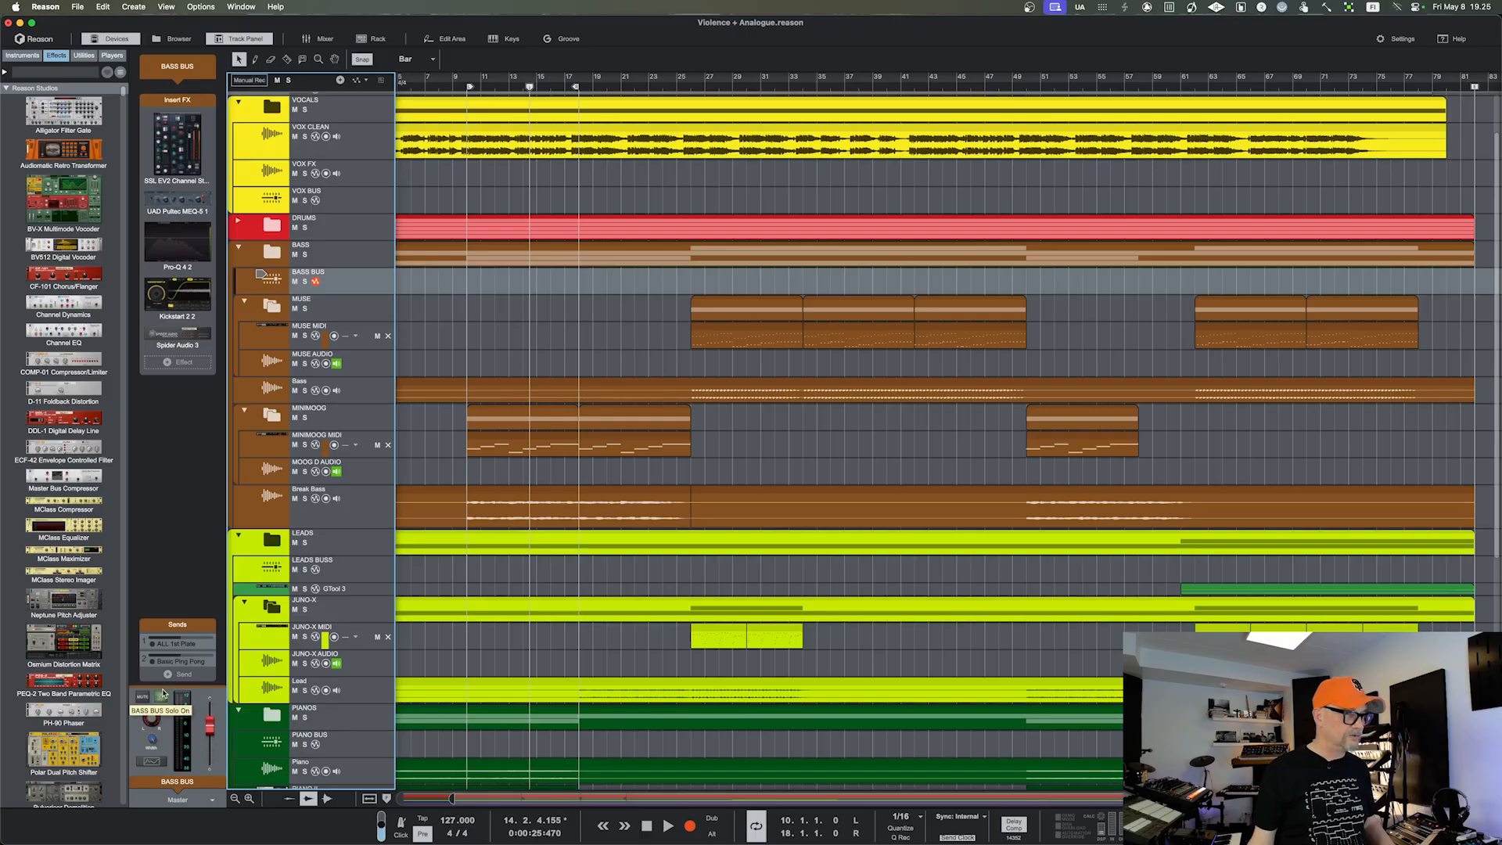
pyautogui.click(162, 690)
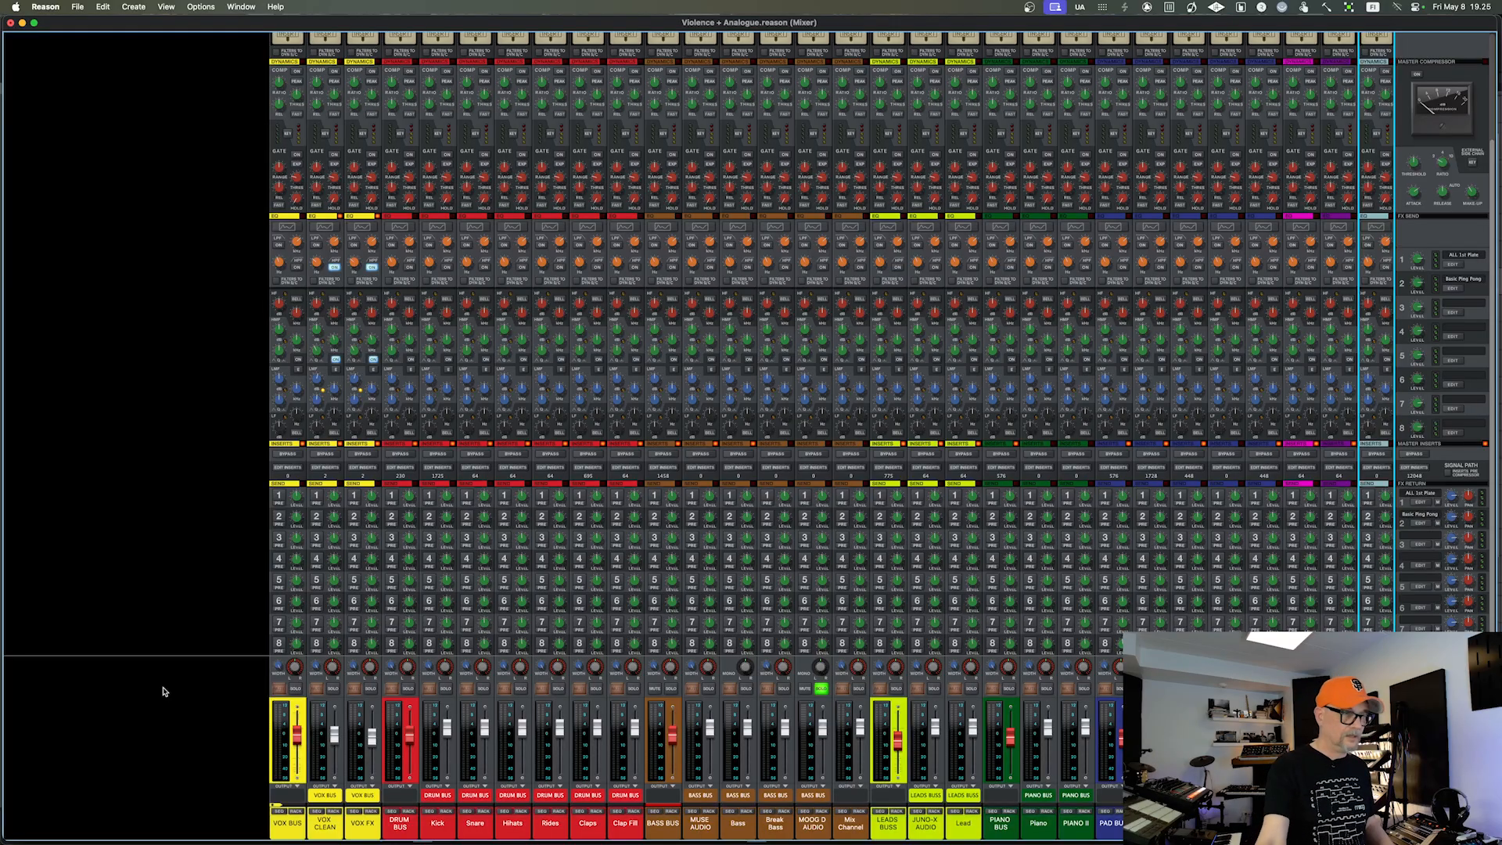
pyautogui.click(821, 689)
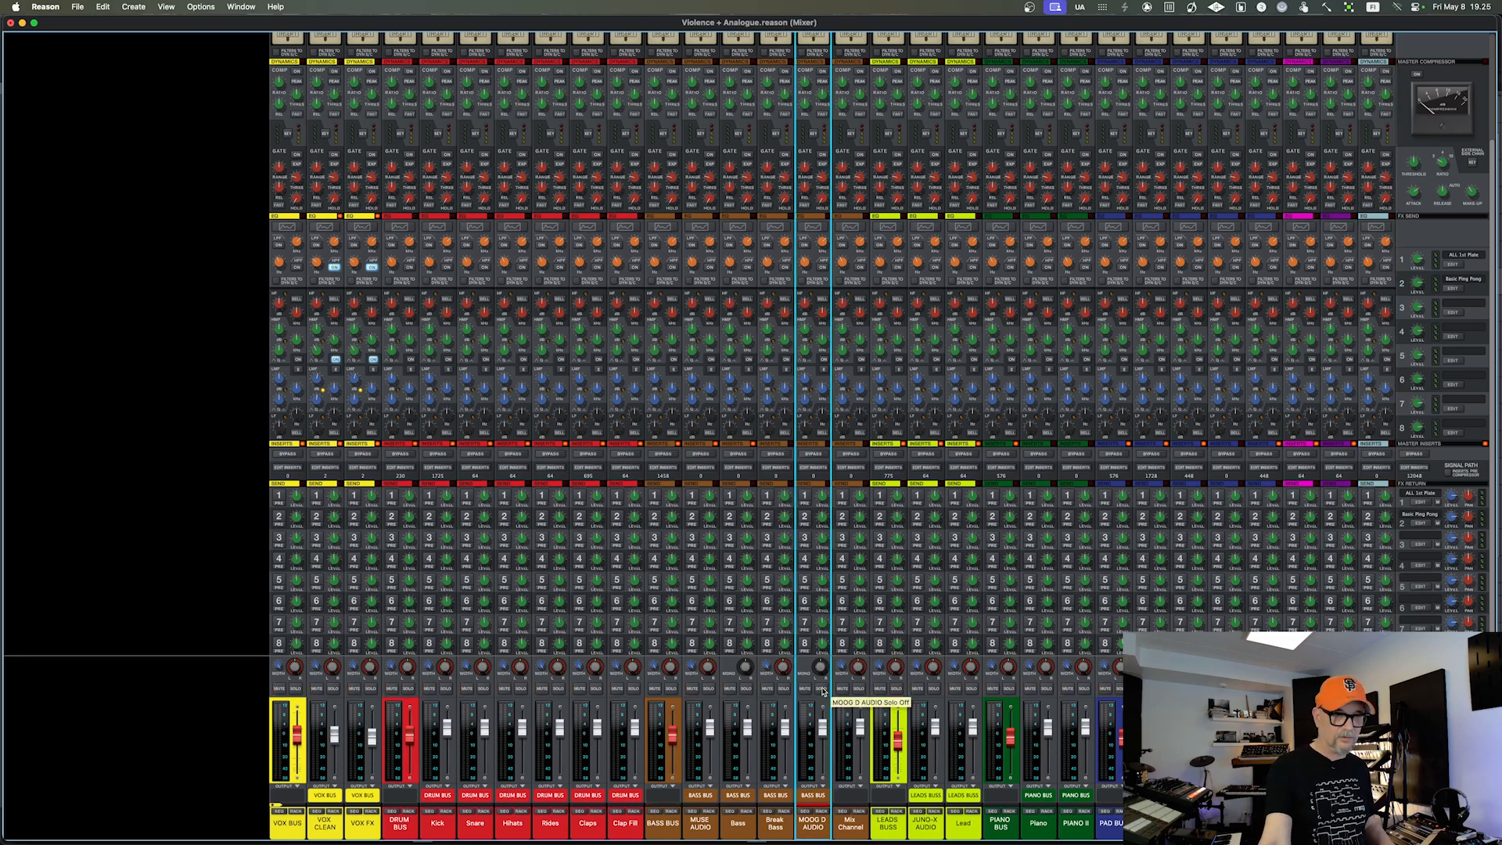
pyautogui.press('F6')
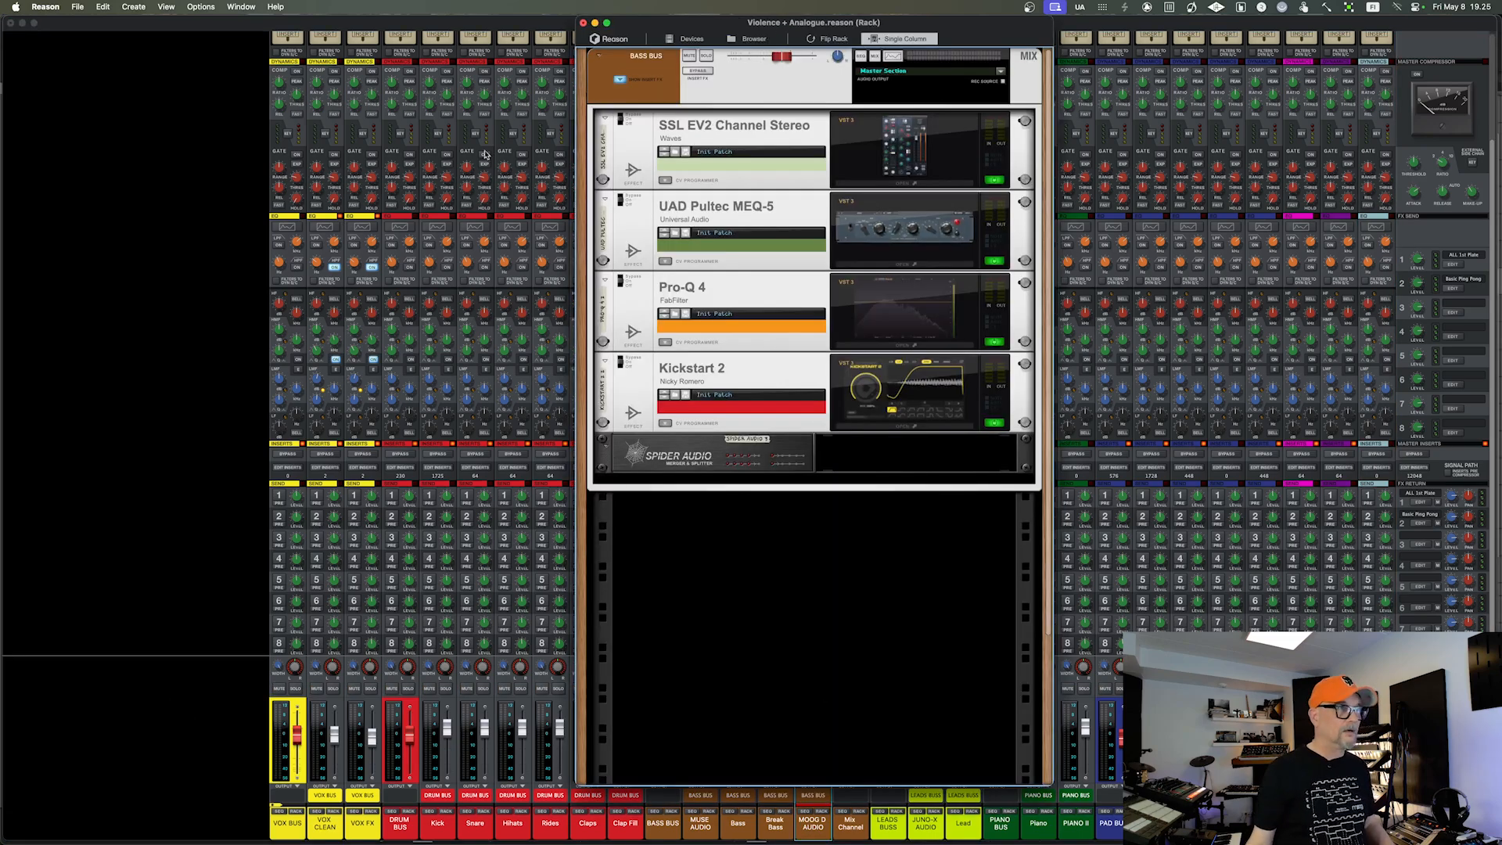
pyautogui.click(583, 23)
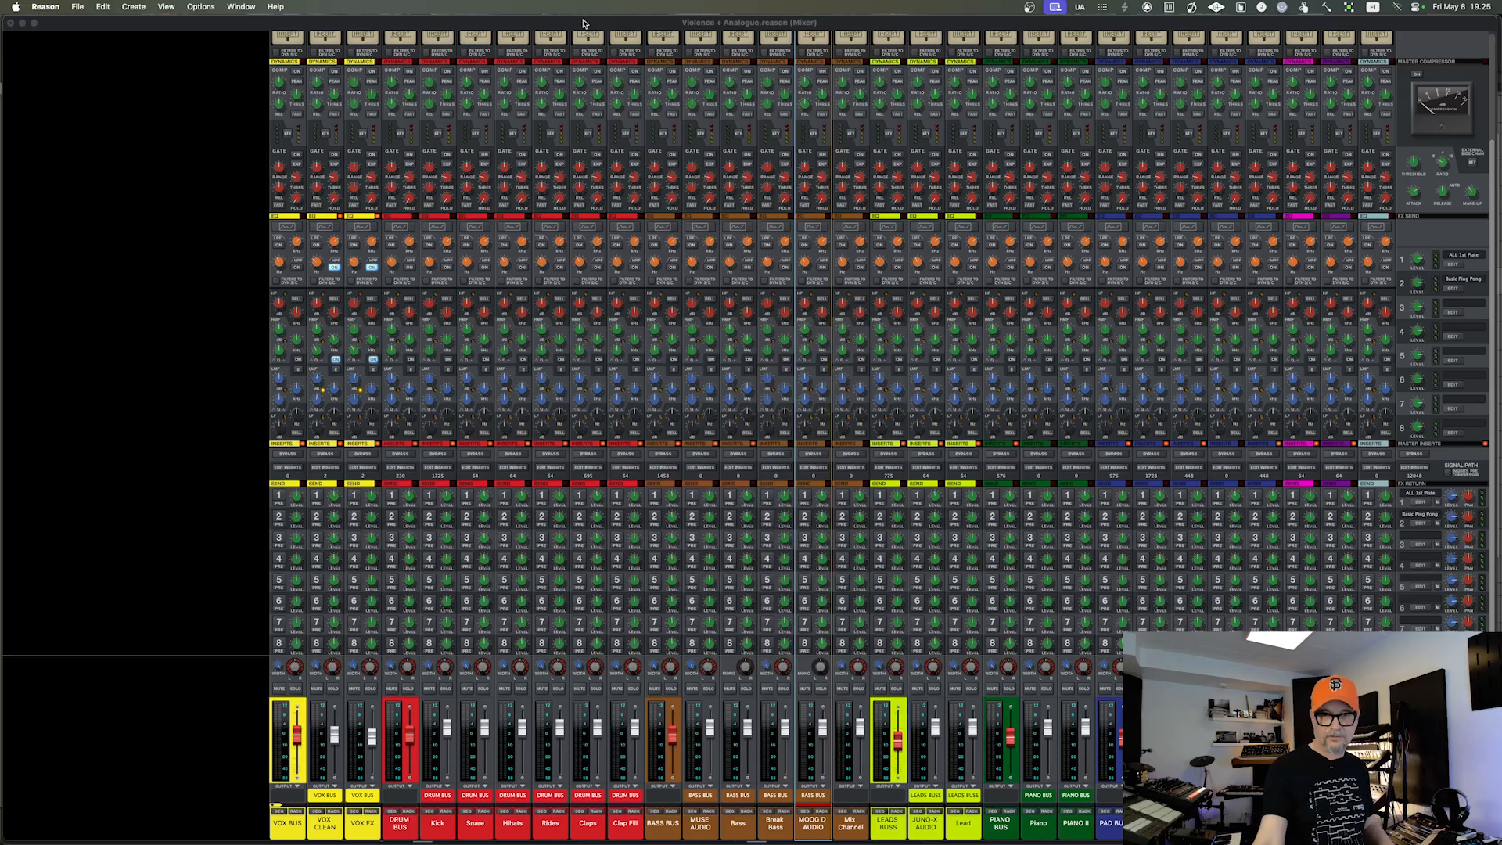
pyautogui.press('F7')
# Solo the BASS BUS channel and play the looped section
pyautogui.click(230, 291)
pyautogui.click(160, 696)
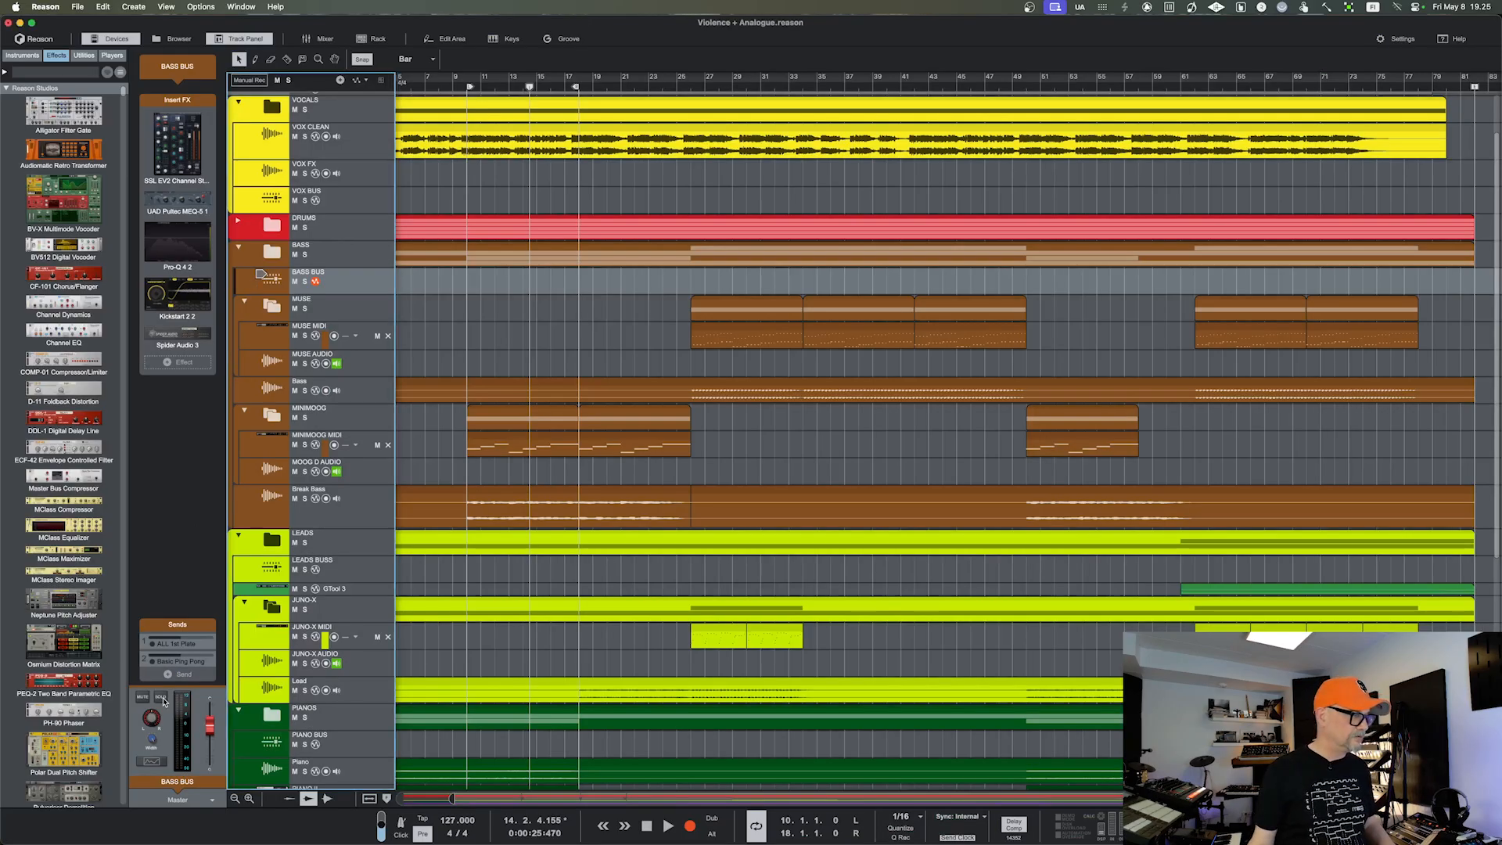
pyautogui.press('space')
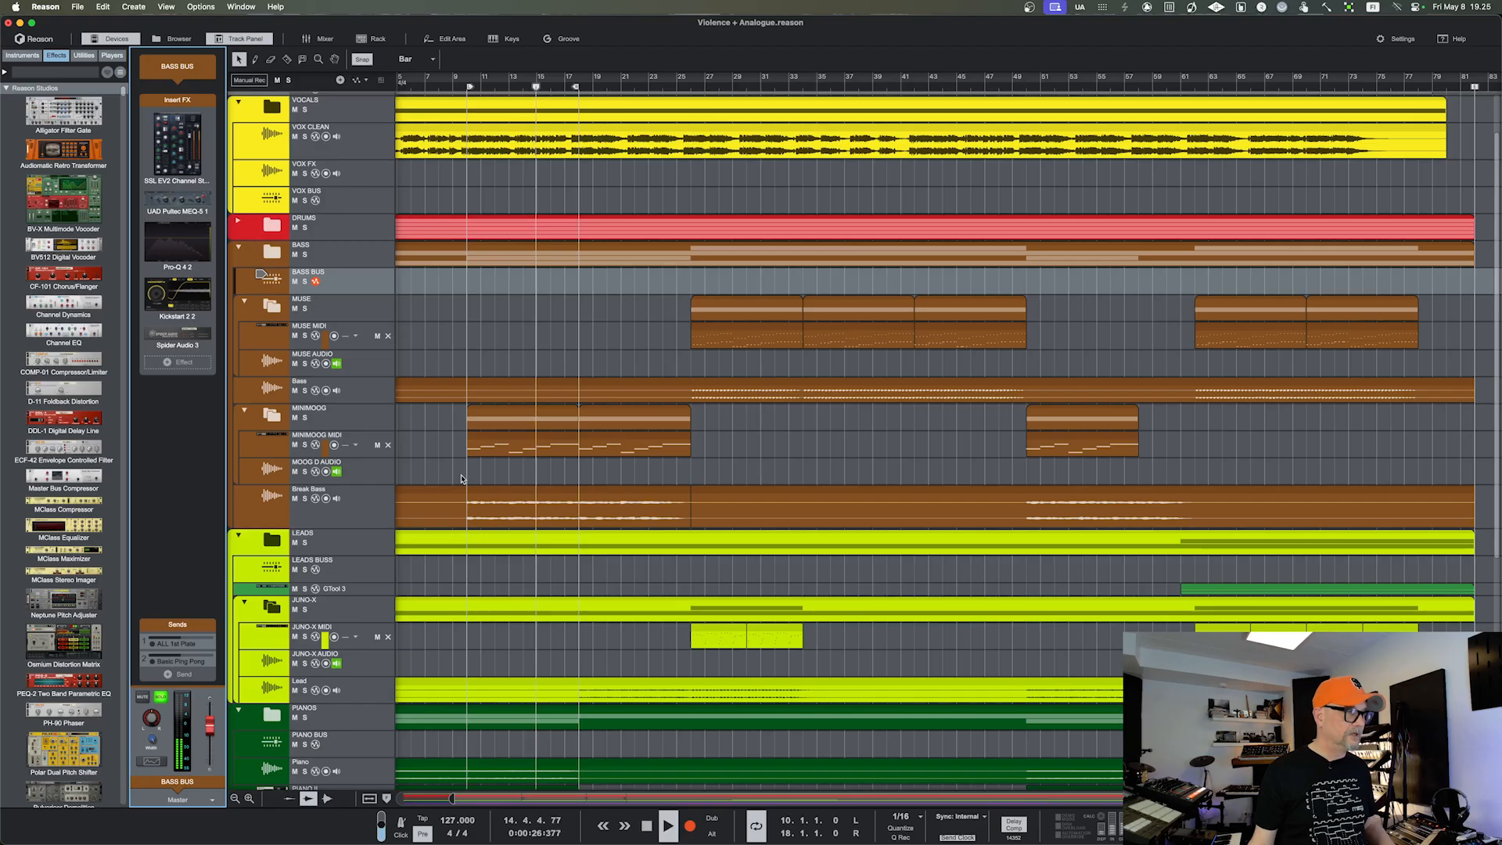
# Mute and unmute the Break Bass channel during playback to compare the bass sound
pyautogui.click(383, 511)
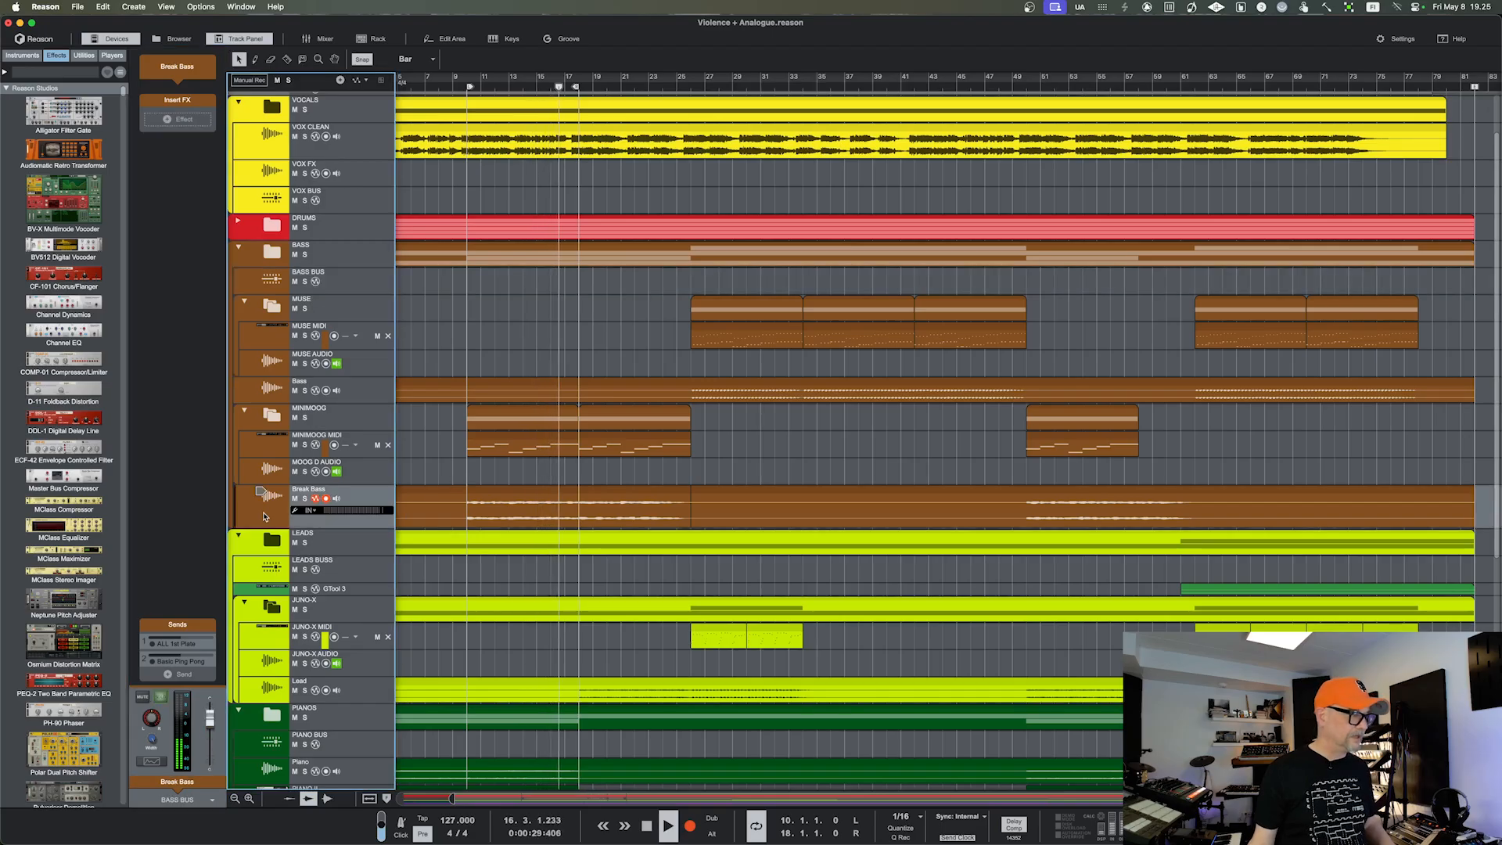
pyautogui.click(143, 696)
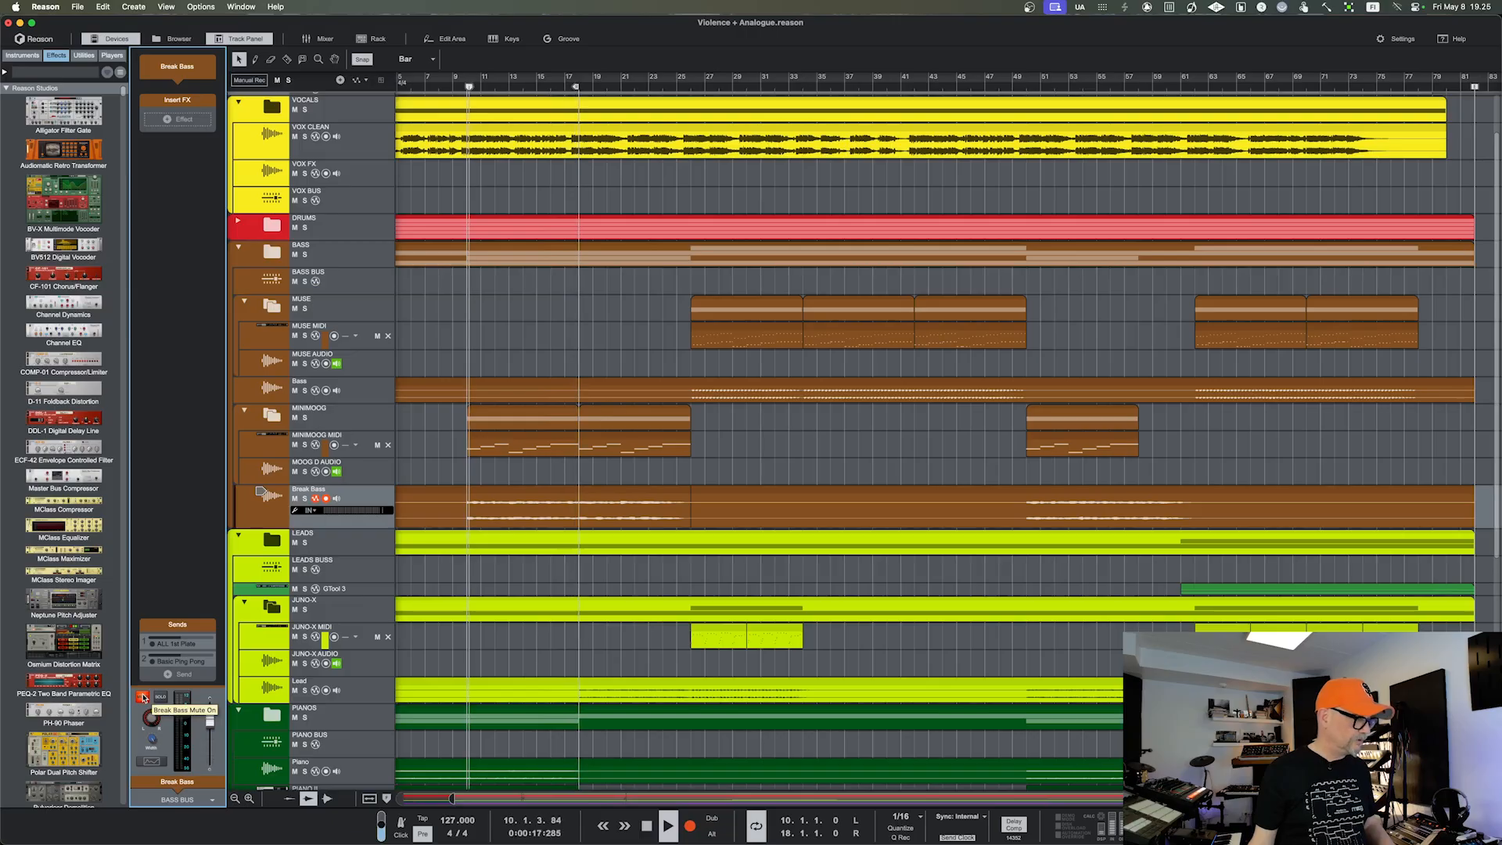
pyautogui.click(143, 697)
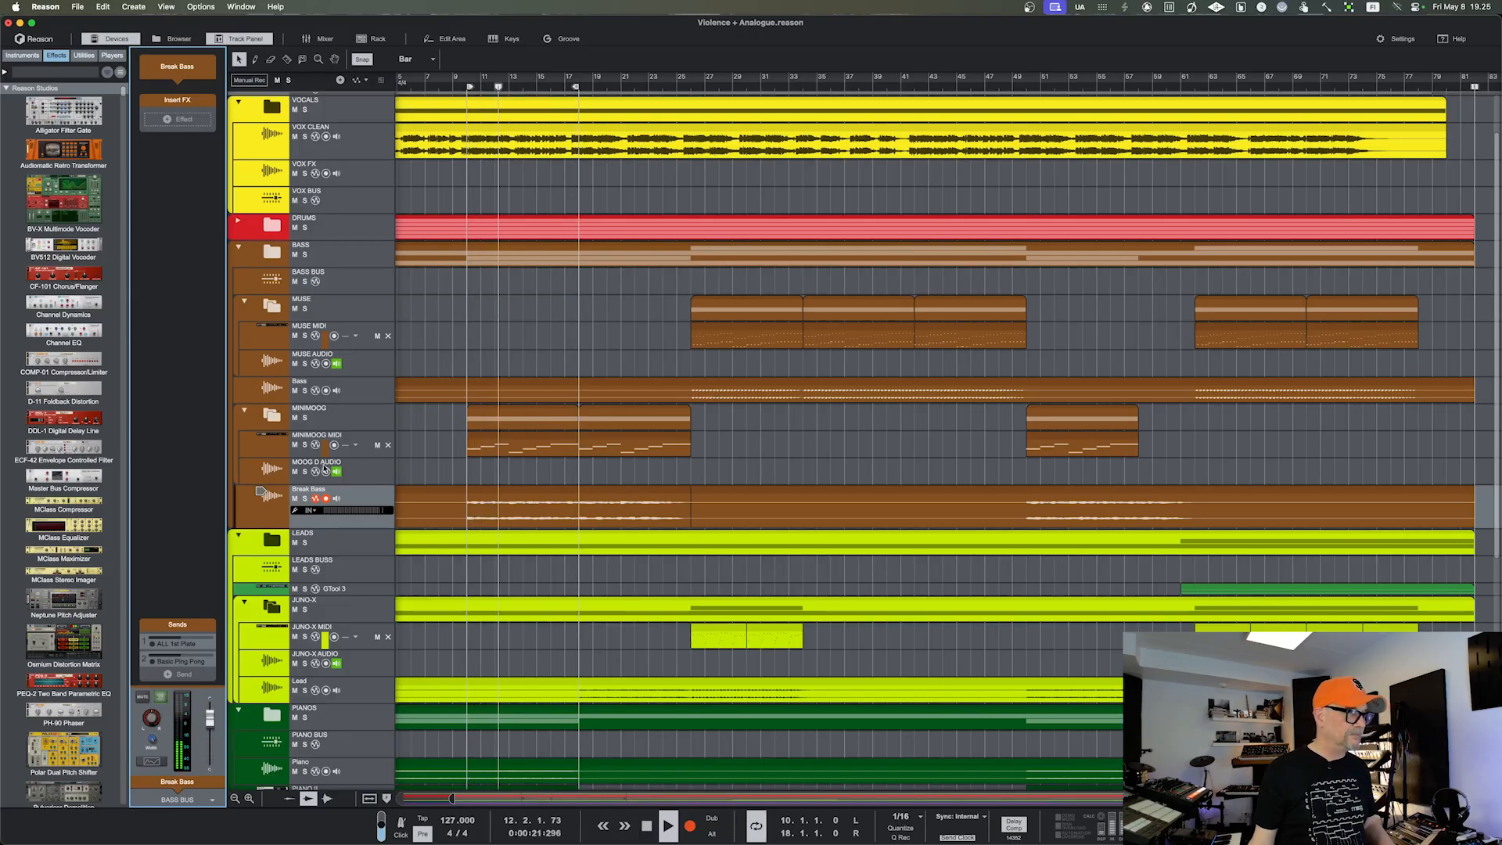
# Select the BASS BUS track and look over its insert effects during playback
pyautogui.moveTo(184, 145)
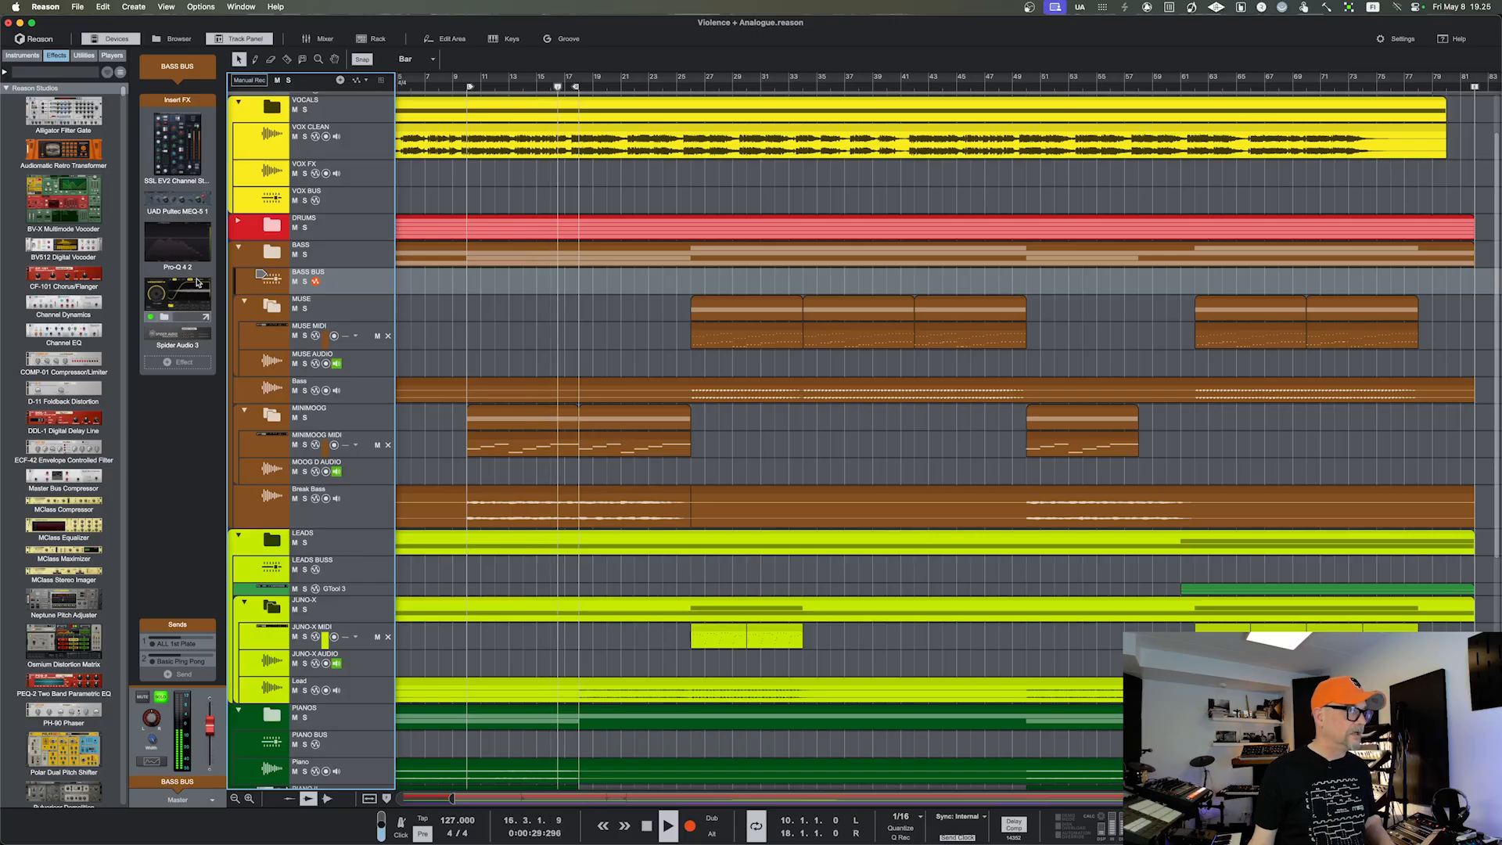
pyautogui.moveTo(179, 198)
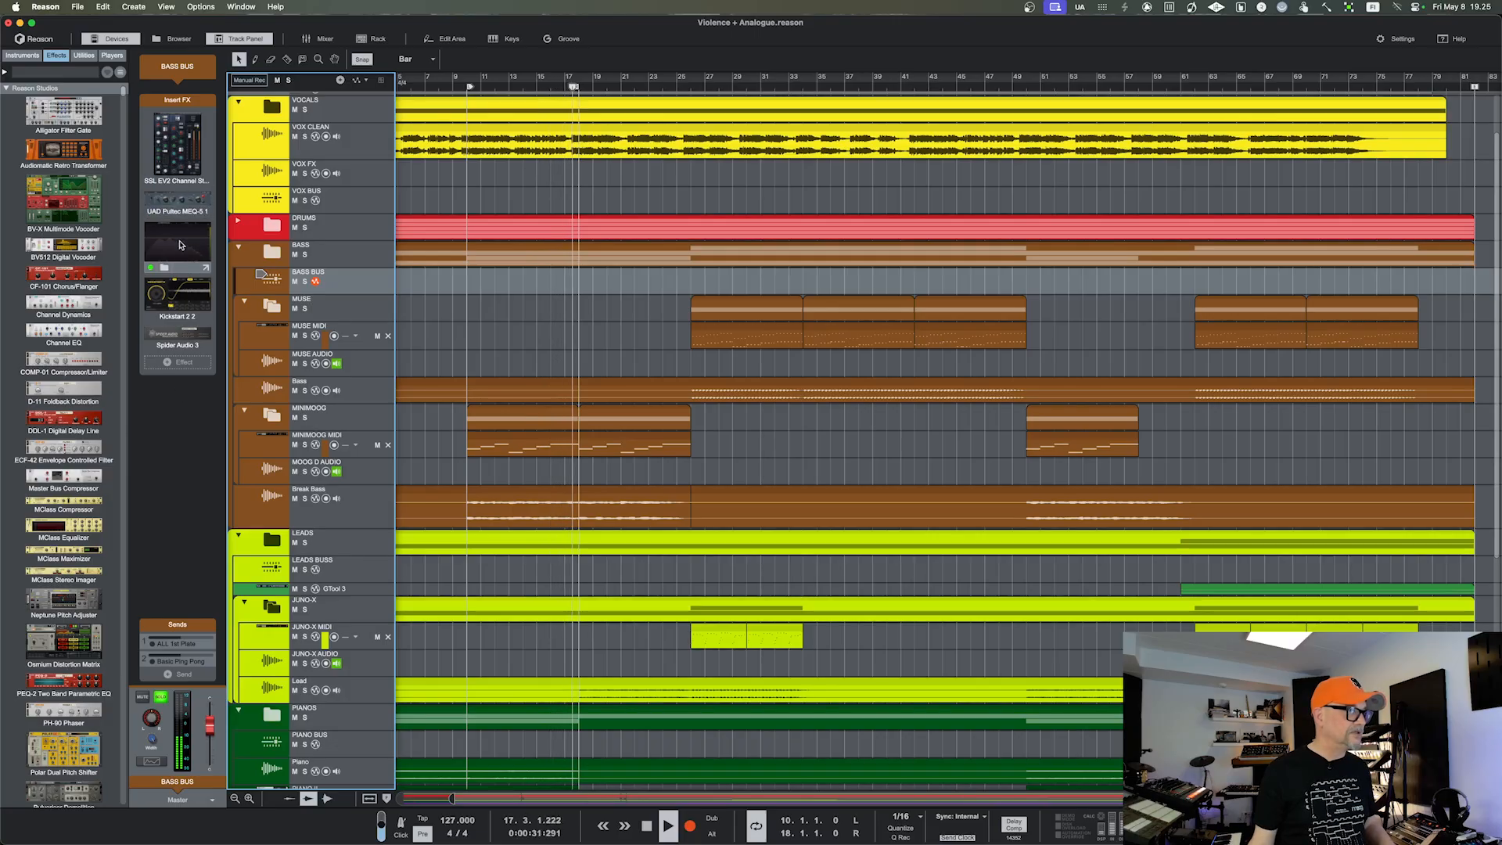